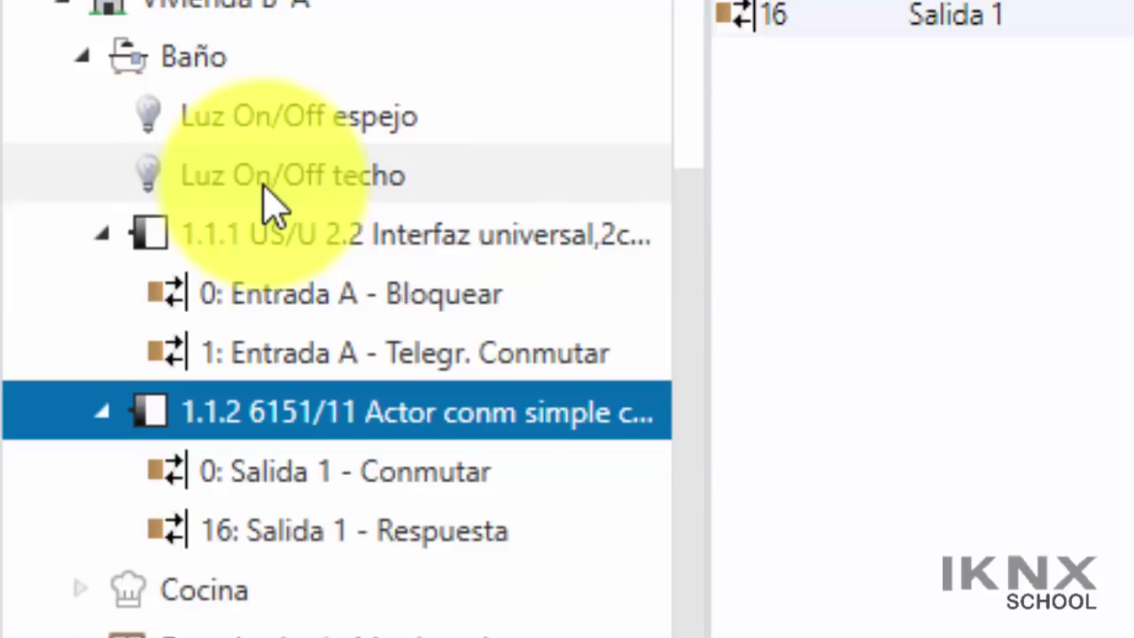
Show the properties of the object 1: Entrada A - Telegr. Conmutar and examine its flags and available priority levels
{"action": "left_click", "coordinate": [265, 190]}
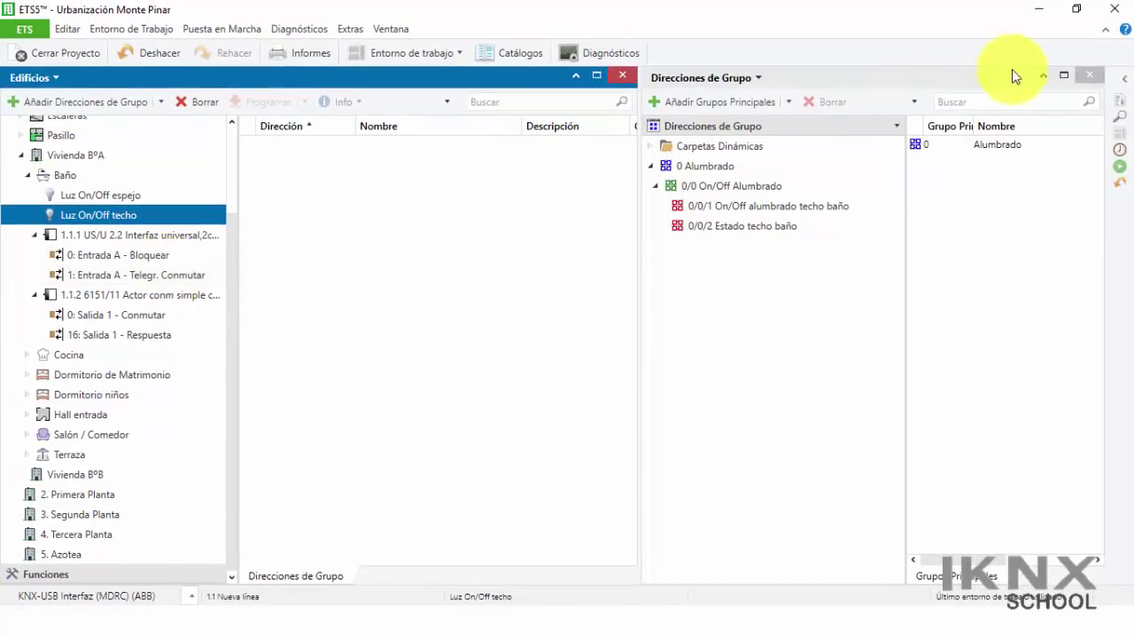
{"action": "left_click", "coordinate": [1126, 80]}
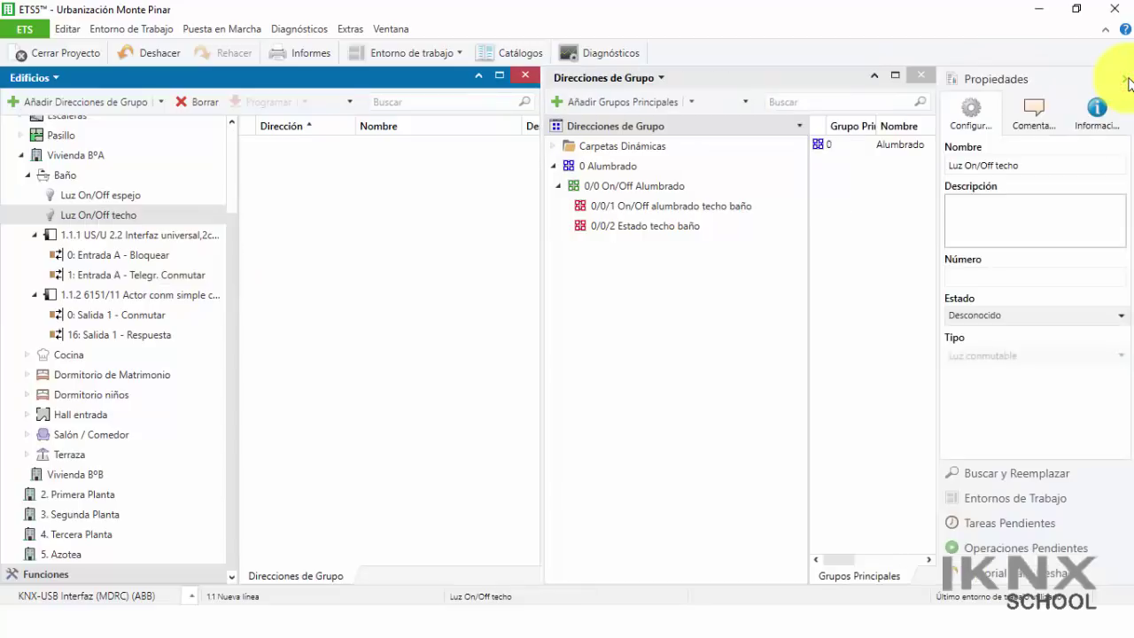
{"action": "left_click", "coordinate": [104, 276]}
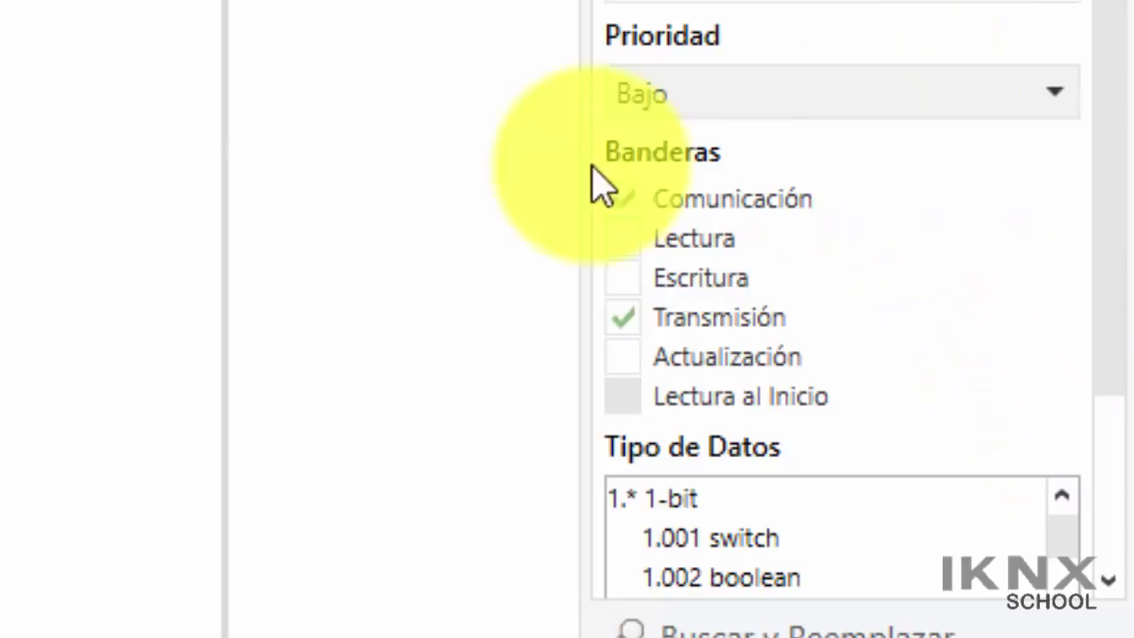
{"action": "left_click", "coordinate": [761, 99]}
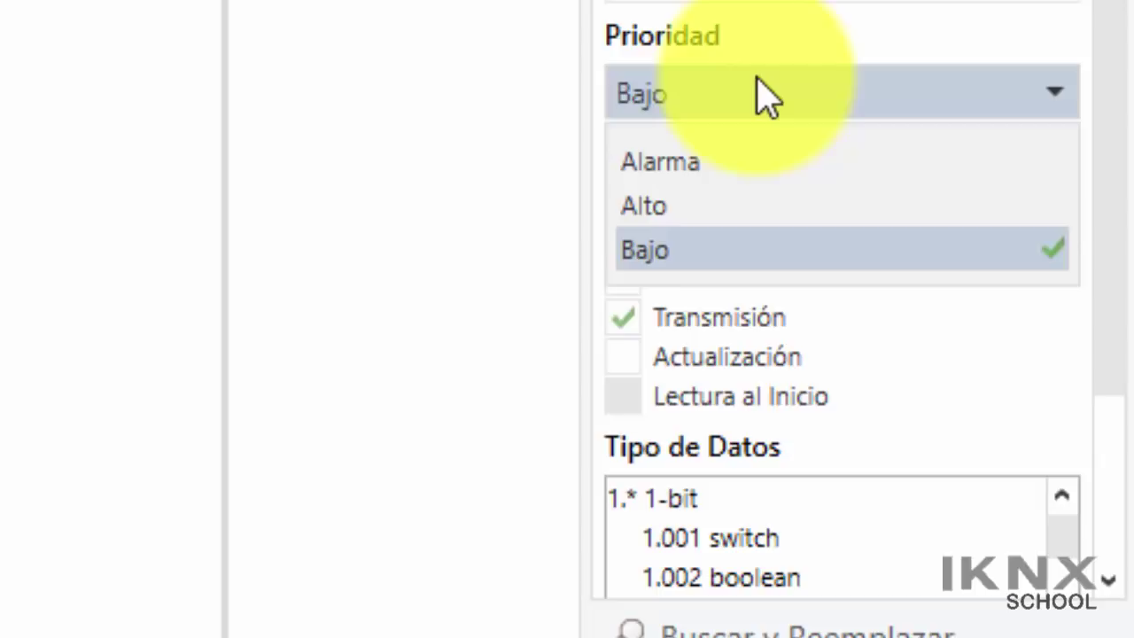
{"action": "left_click", "coordinate": [763, 96]}
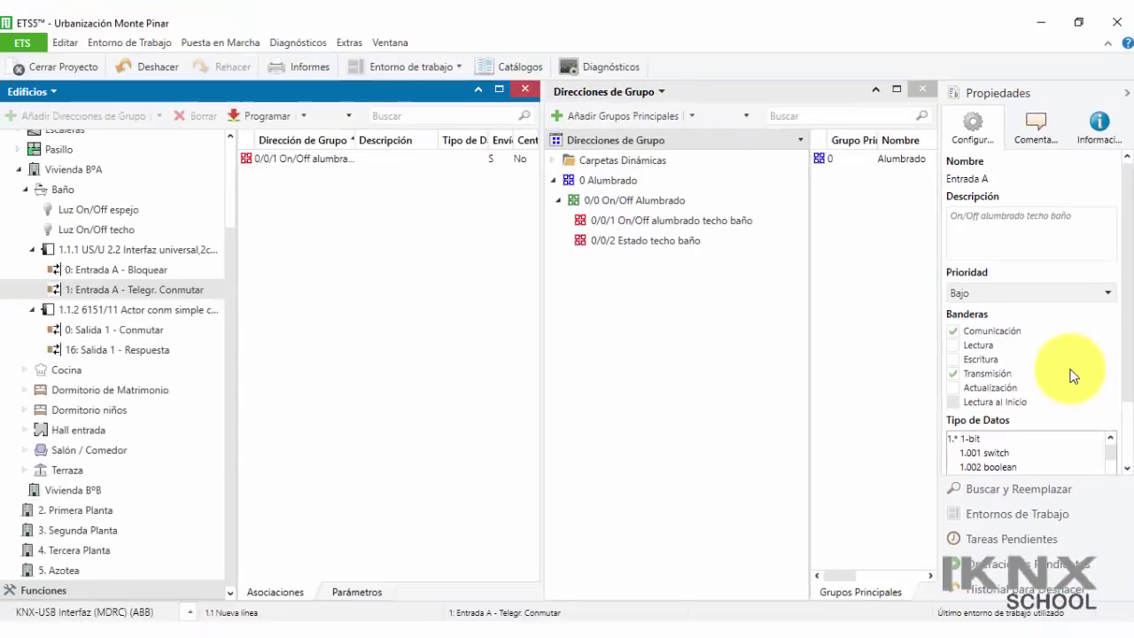
Compare the flags of Entrada A - Telegr. Conmutar with those of Salida 1 - Conmutar and Salida 1 - Respuesta
{"action": "left_click", "coordinate": [167, 293]}
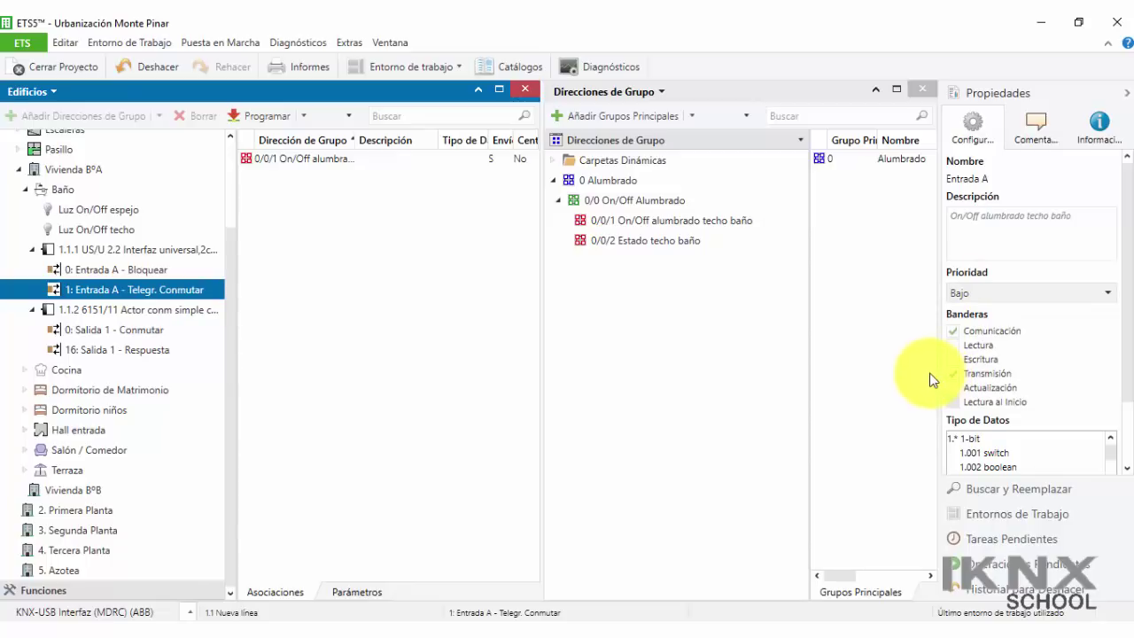
{"action": "left_click", "coordinate": [137, 314]}
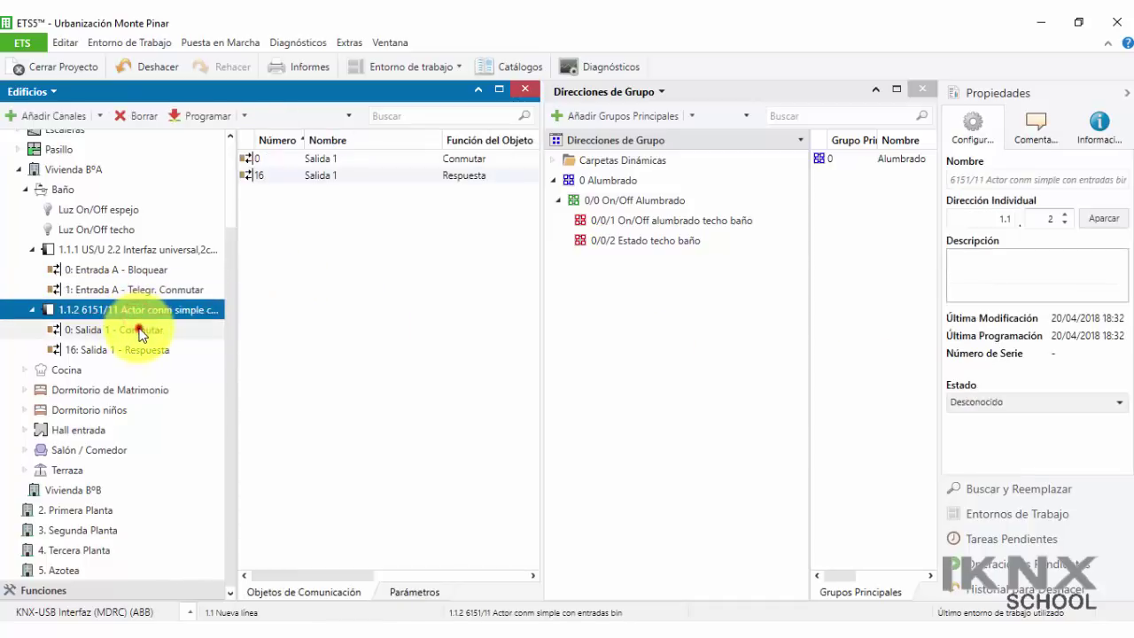
{"action": "left_click", "coordinate": [140, 331]}
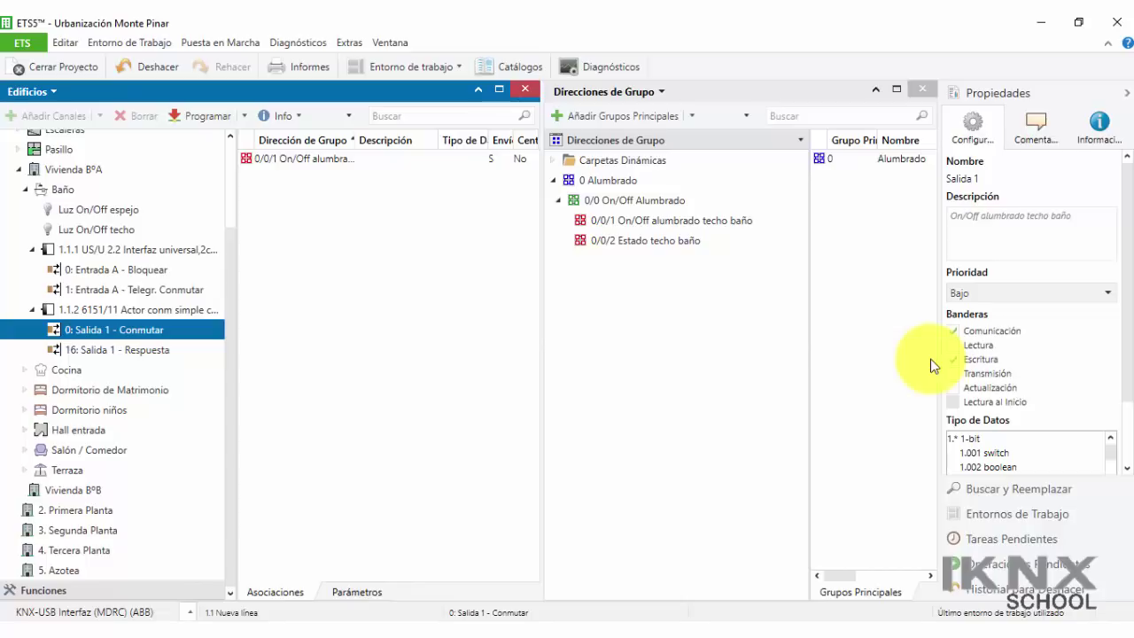
{"action": "left_click", "coordinate": [142, 349]}
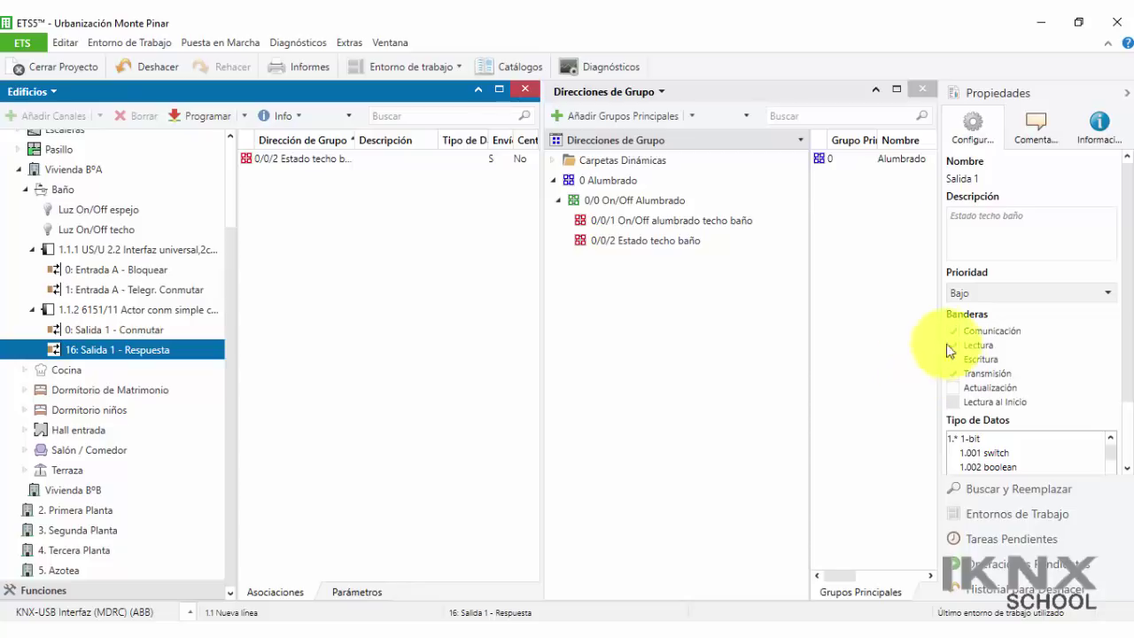
Open the diagnostics group monitor in a maximized view without the properties sidebar and start recording telegrams
{"action": "left_click", "coordinate": [613, 67]}
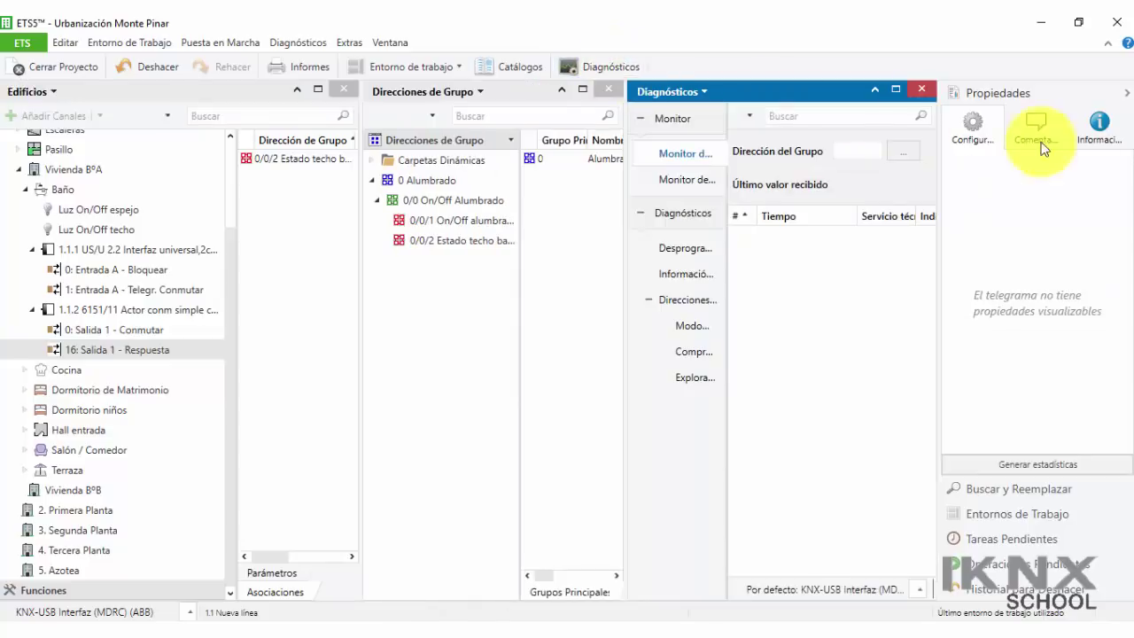
{"action": "left_click", "coordinate": [1126, 93]}
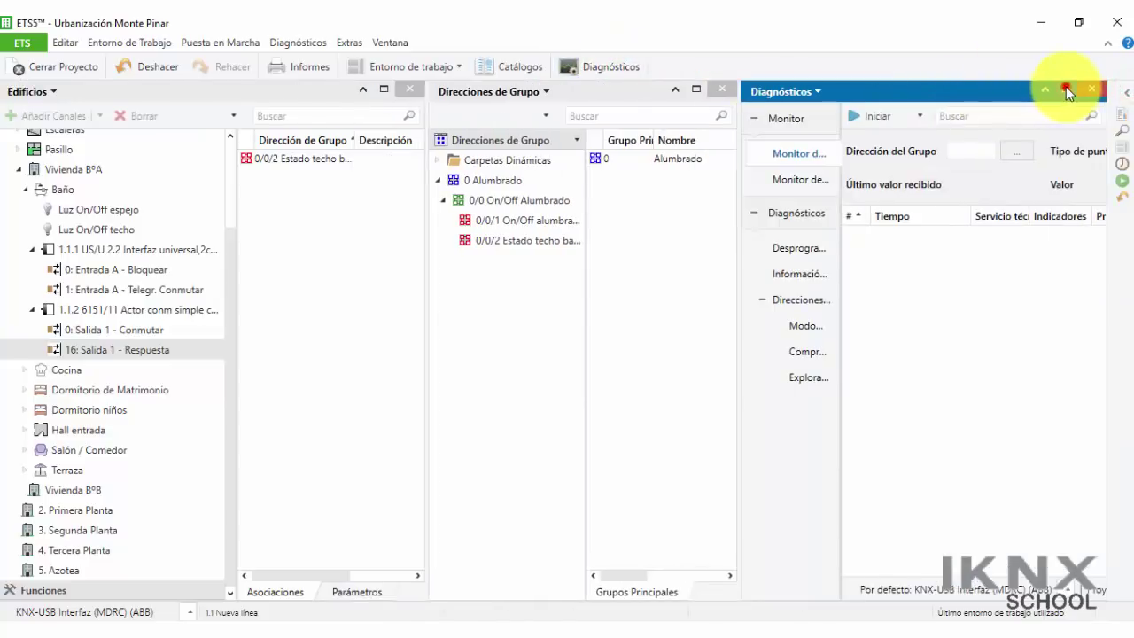
{"action": "left_click", "coordinate": [1065, 89]}
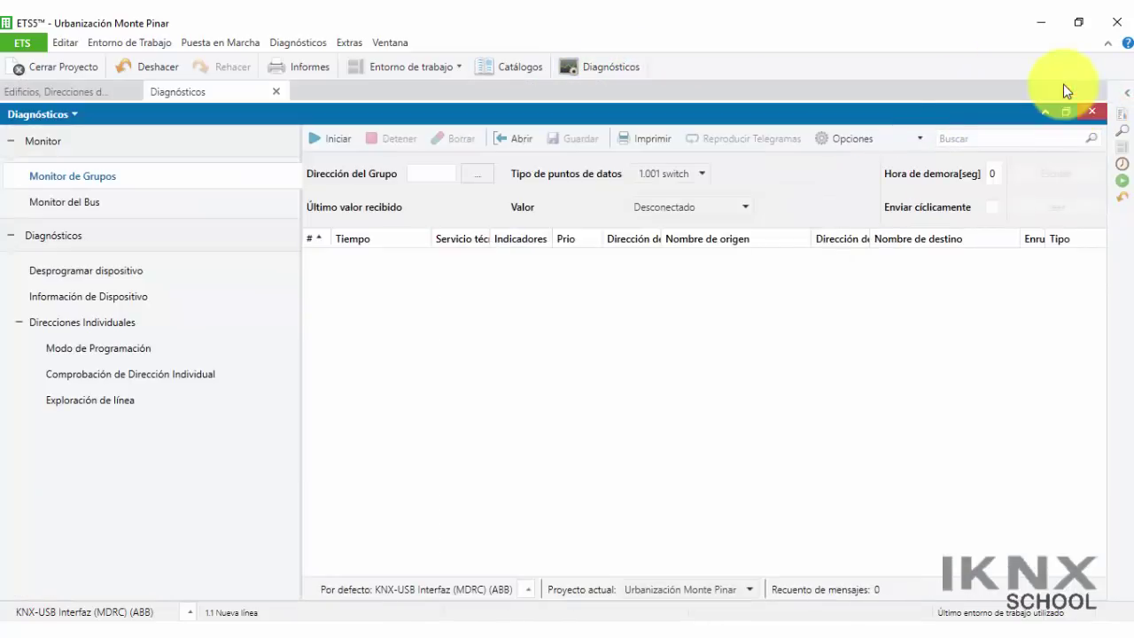
{"action": "left_click", "coordinate": [339, 138]}
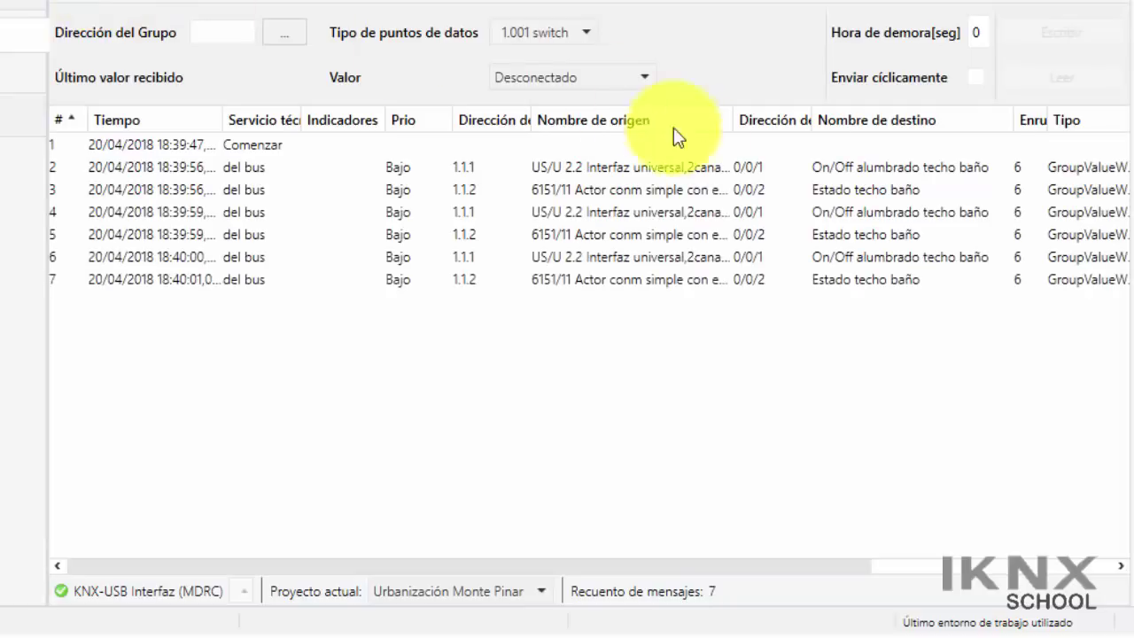
Examine the telegrams sent to 0/0/1 and 0/0/2, then stop the group monitor and close it, discarding the recording
{"action": "left_click", "coordinate": [728, 166]}
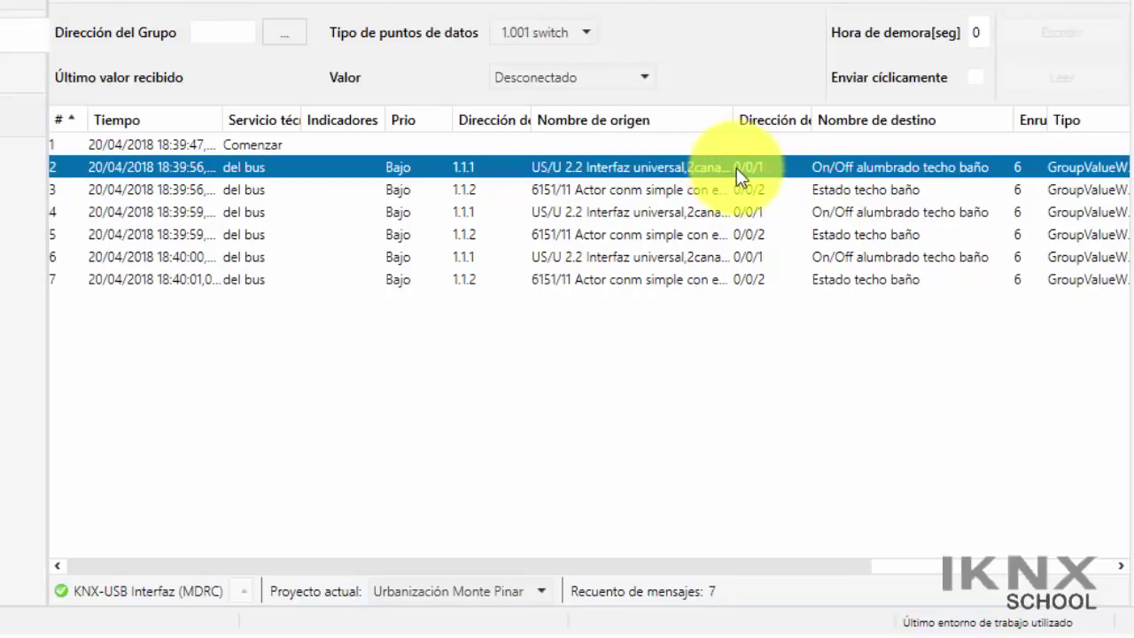
{"action": "left_click", "coordinate": [750, 188]}
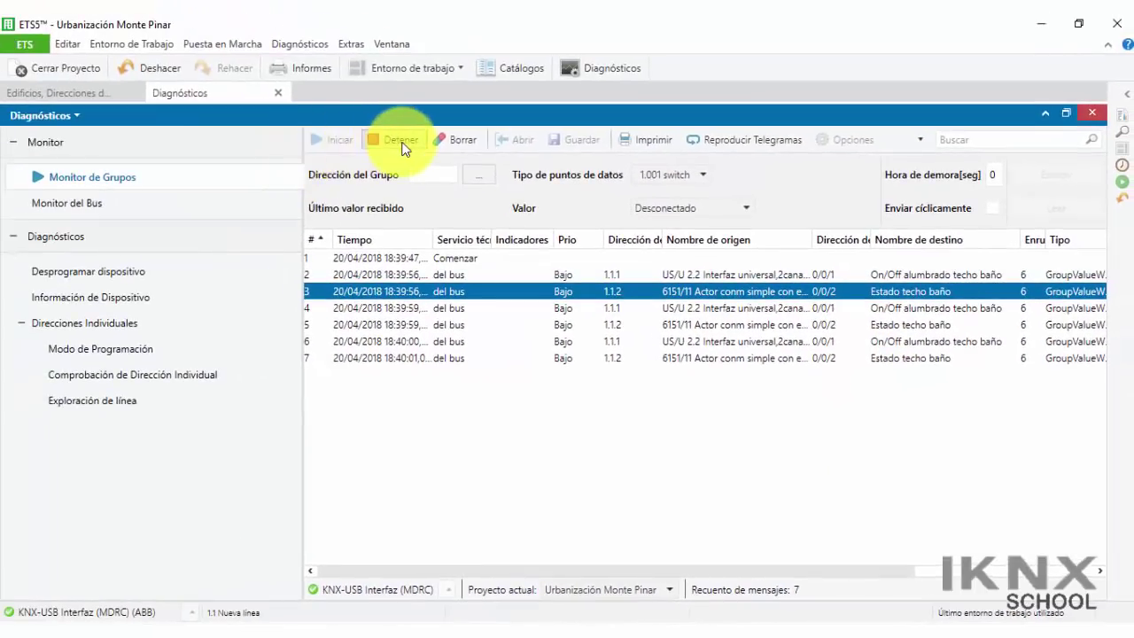
{"action": "left_click", "coordinate": [401, 140]}
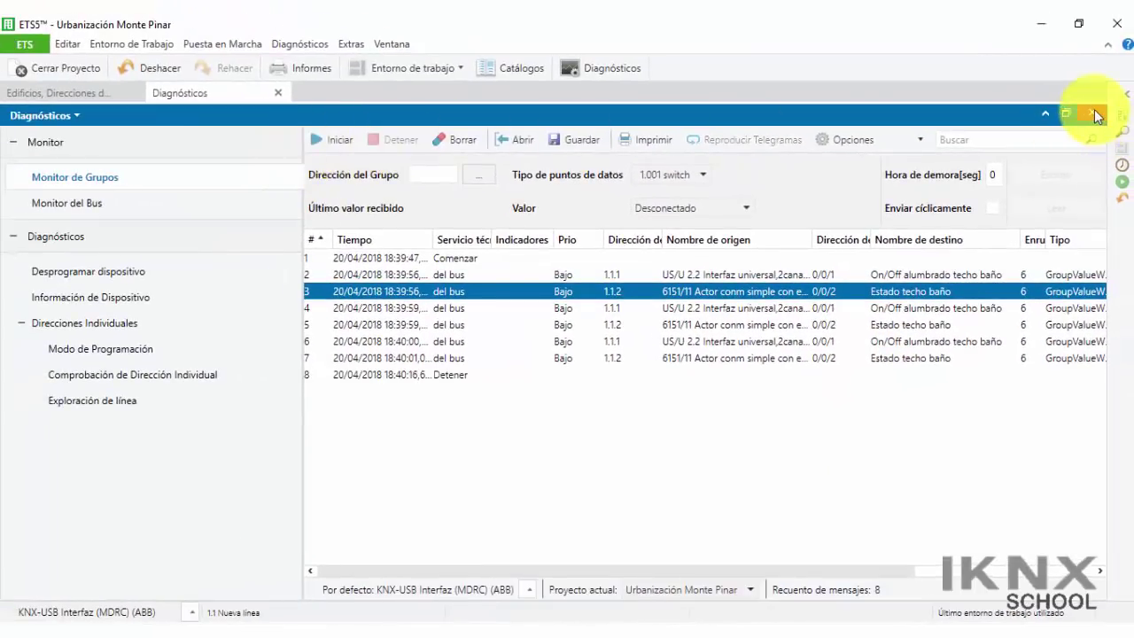
{"action": "left_click", "coordinate": [1095, 115]}
{"action": "left_click", "coordinate": [648, 422]}
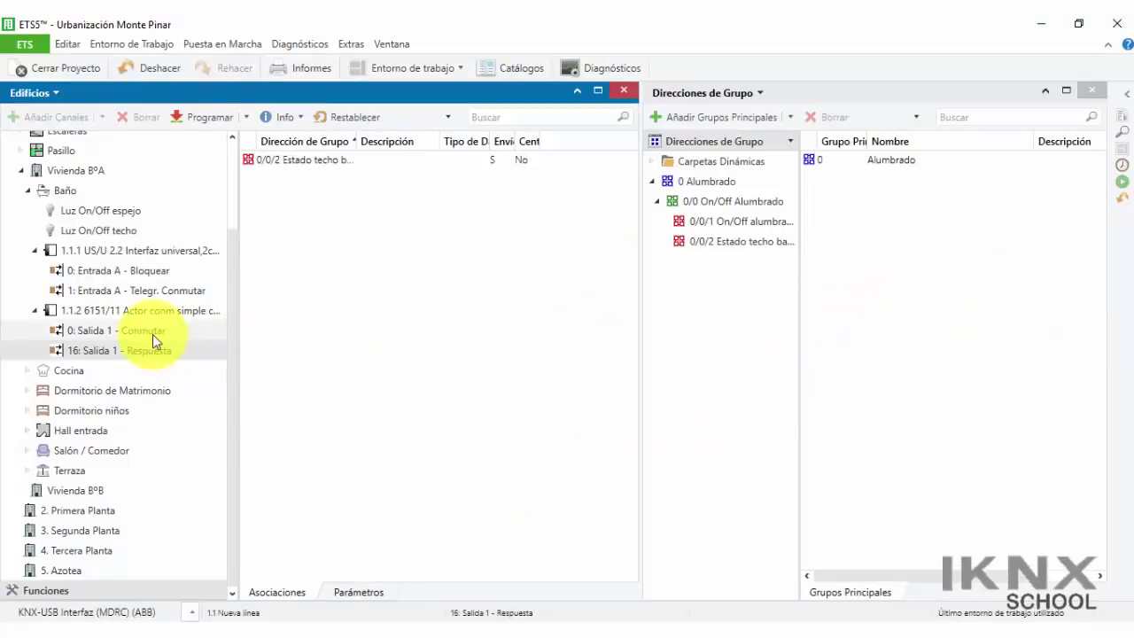
Disable the Comunicación flag of the object 0: Salida 1 - Conmutar on device 1.1.2
{"action": "left_click", "coordinate": [147, 331]}
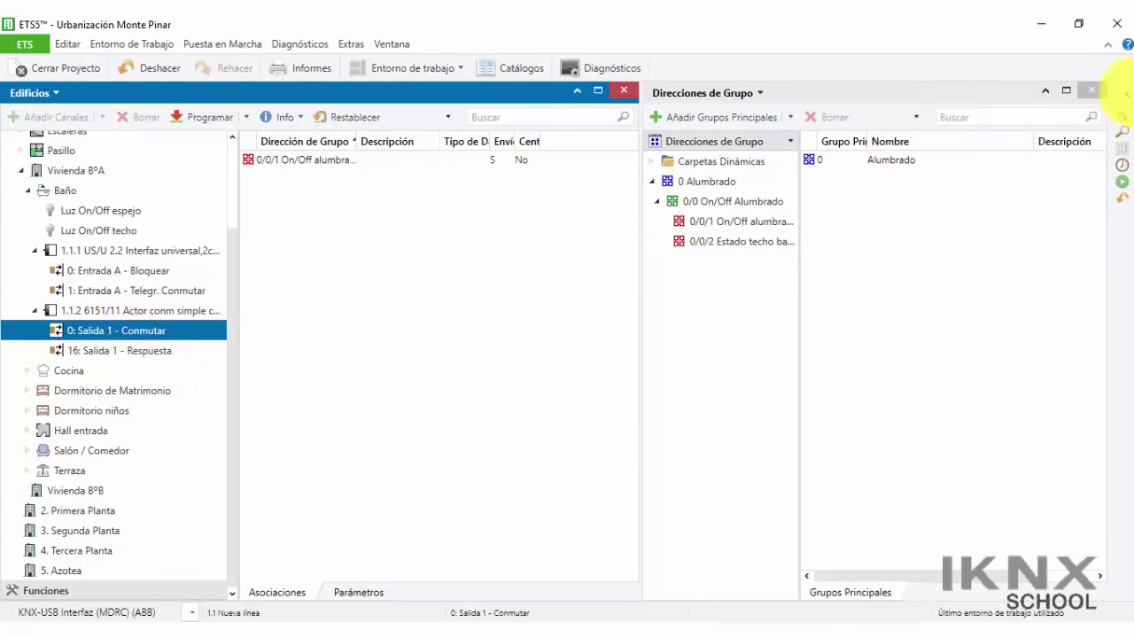
{"action": "left_click", "coordinate": [1124, 92]}
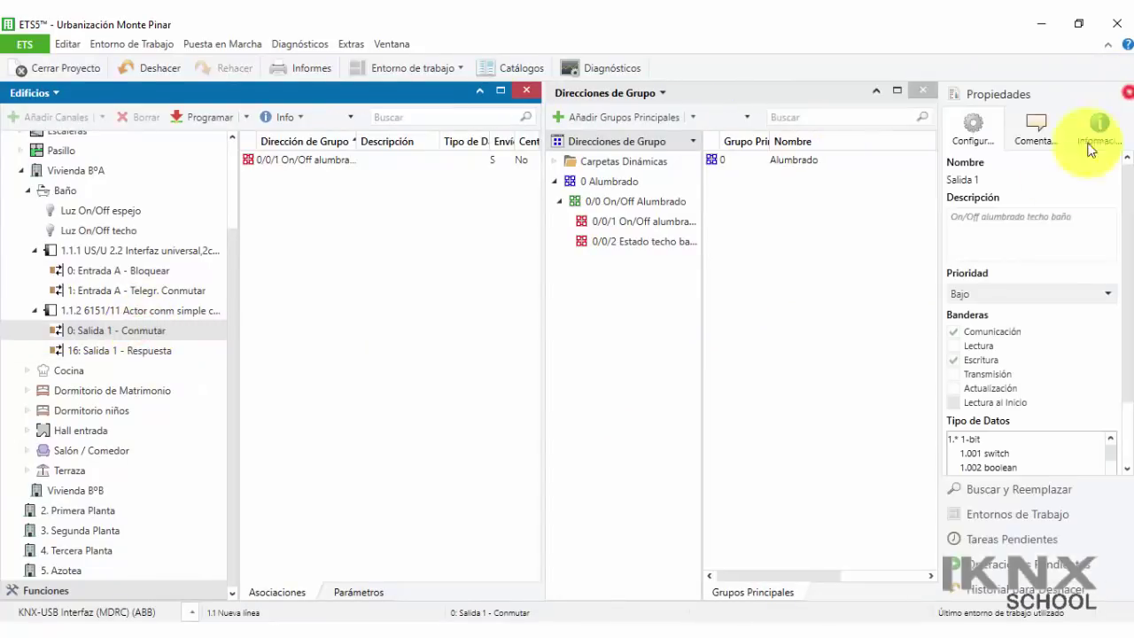
{"action": "left_click", "coordinate": [139, 336]}
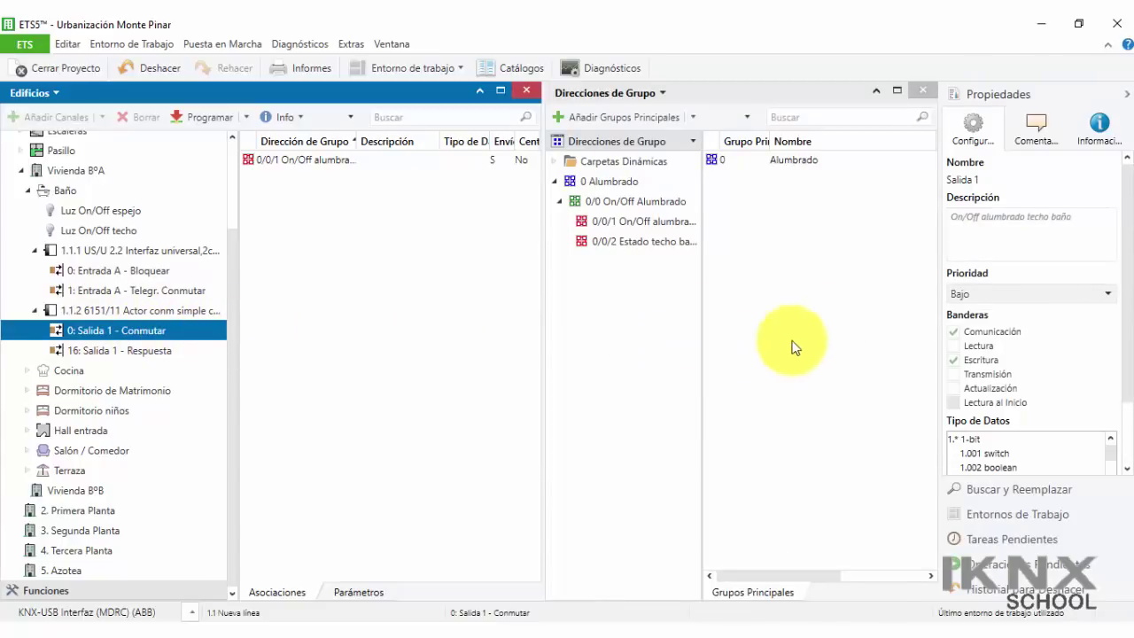
{"action": "left_click", "coordinate": [954, 332]}
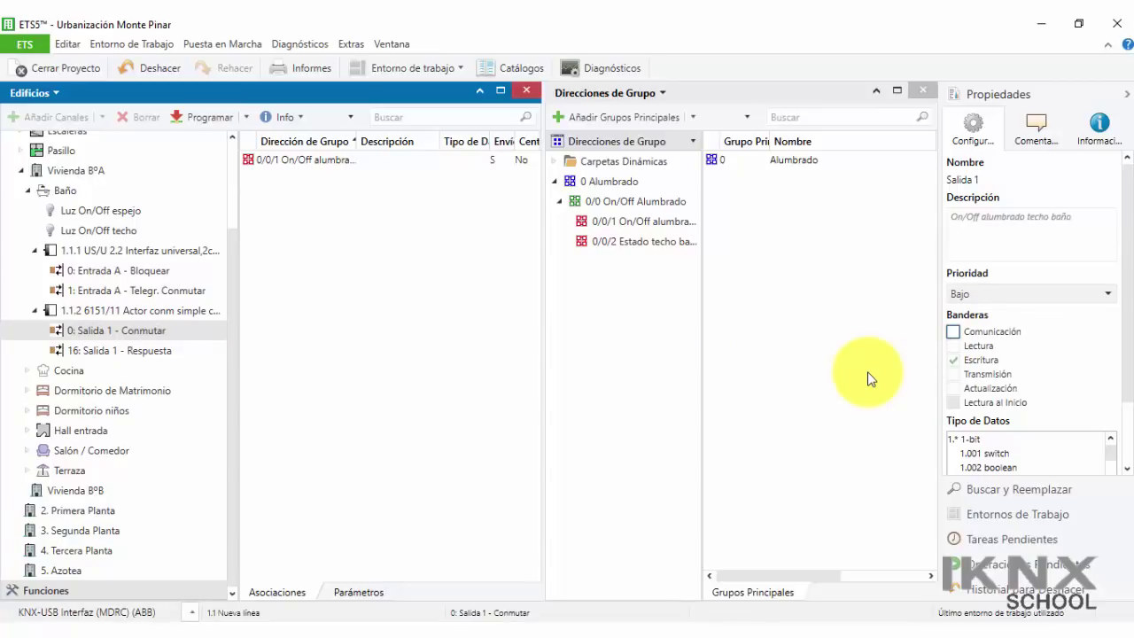
Download the change to the 1.1.2 6151/11 actuator with a partial programming
{"action": "left_click", "coordinate": [122, 311]}
{"action": "right_click", "coordinate": [123, 314]}
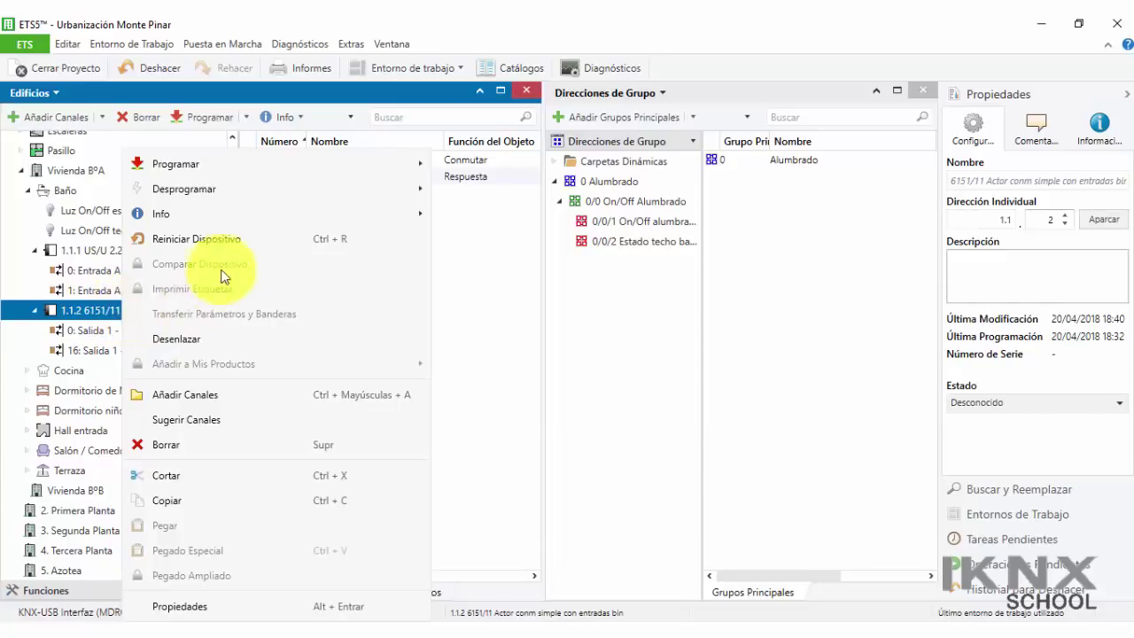
{"action": "mouse_move", "coordinate": [240, 172]}
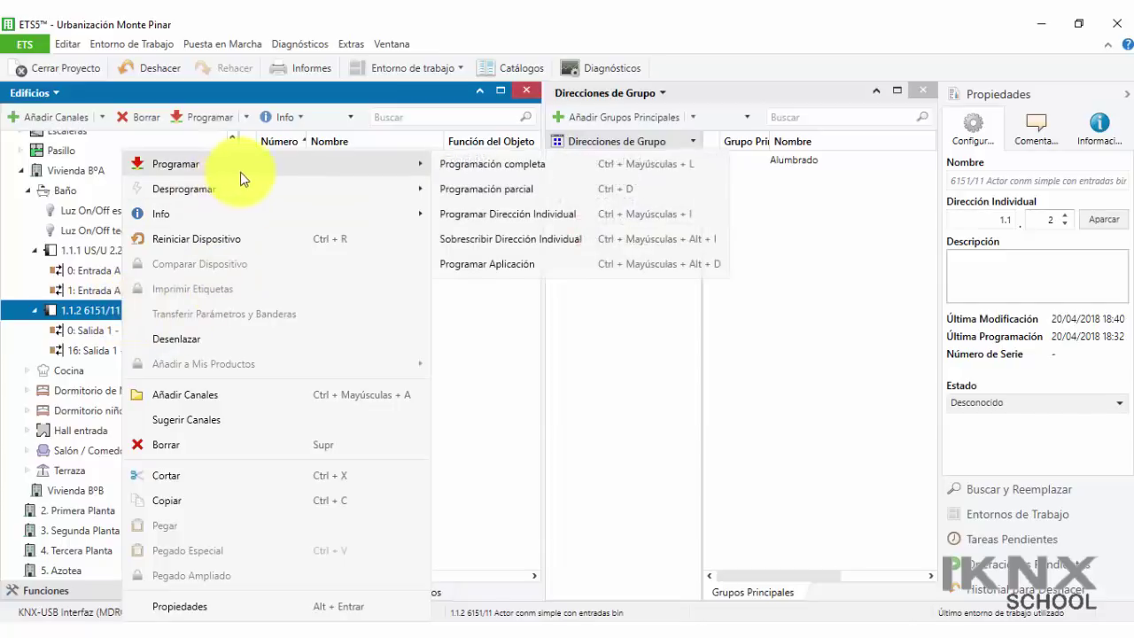
{"action": "left_click", "coordinate": [533, 190]}
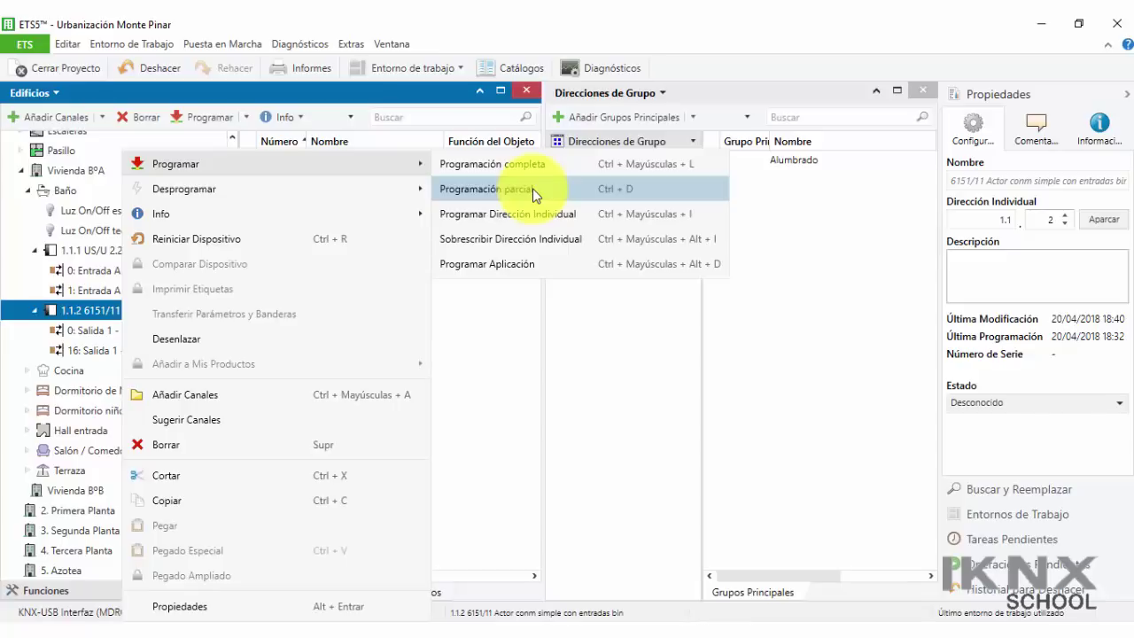
{"action": "left_click", "coordinate": [533, 189]}
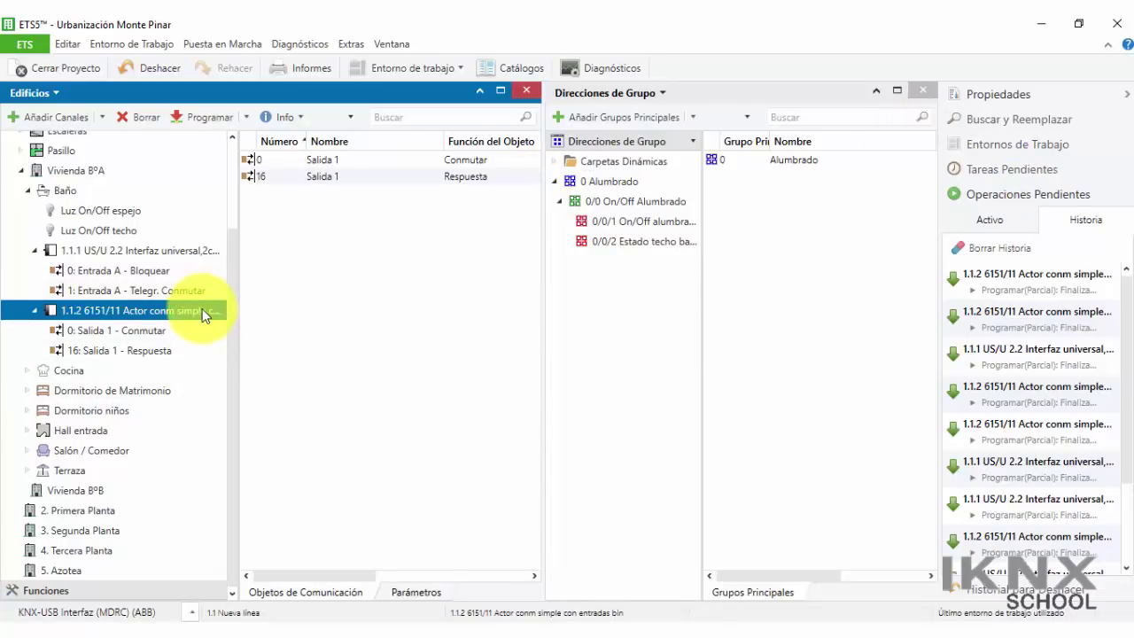
Reopen the maximized group monitor and start recording to test the actuator with its Comunicación flag disabled
{"action": "left_click", "coordinate": [619, 74]}
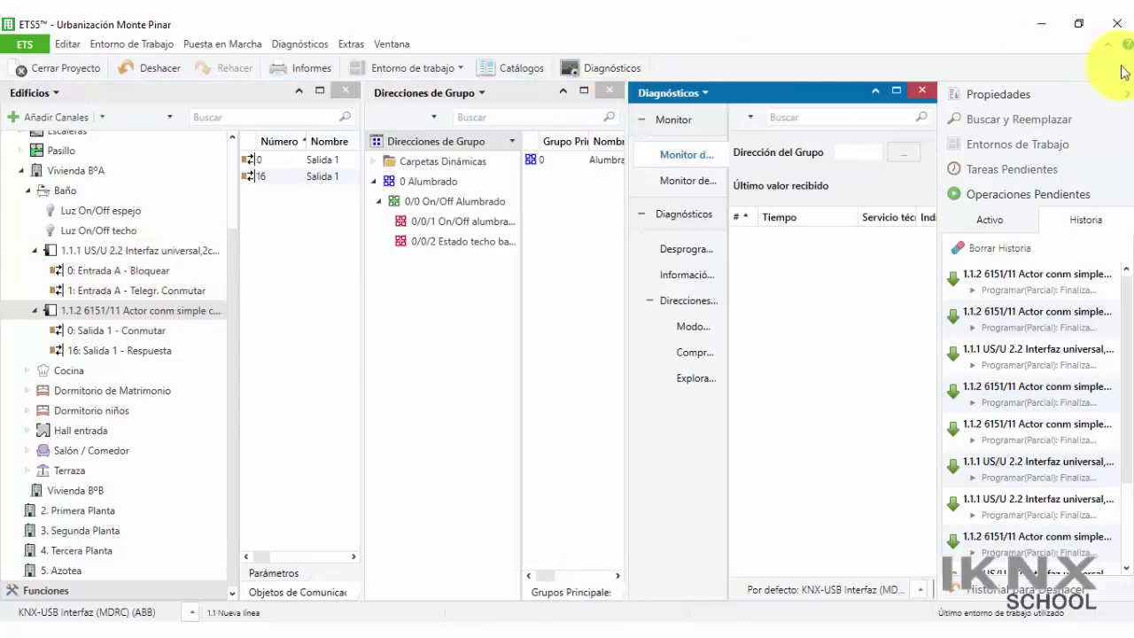
{"action": "left_click", "coordinate": [1127, 93]}
{"action": "left_click", "coordinate": [1062, 90]}
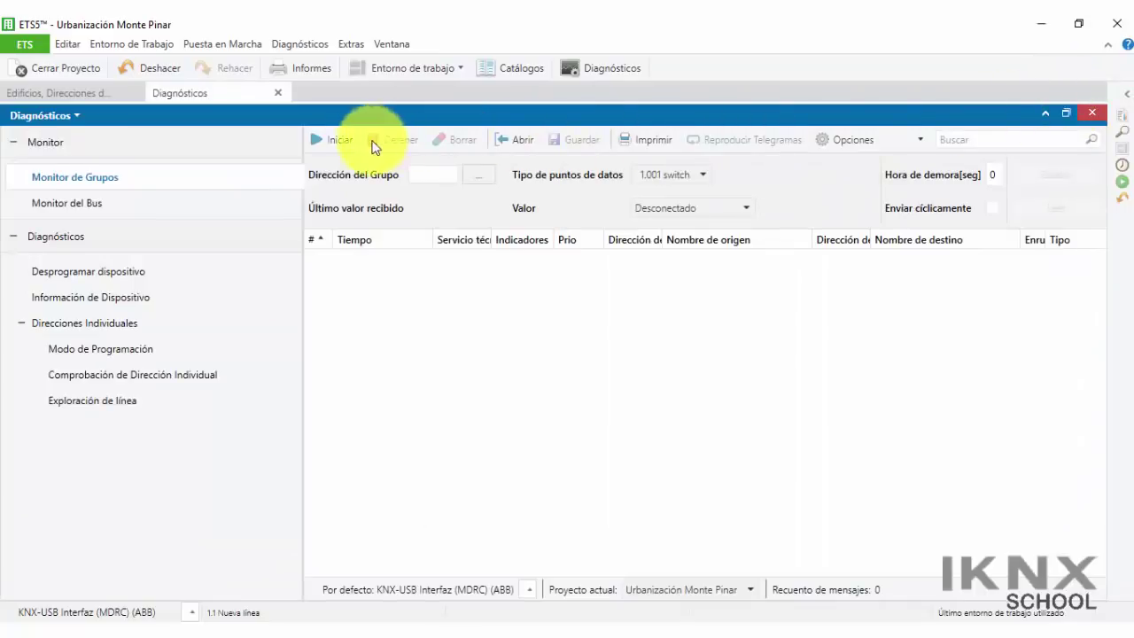
{"action": "left_click", "coordinate": [340, 140]}
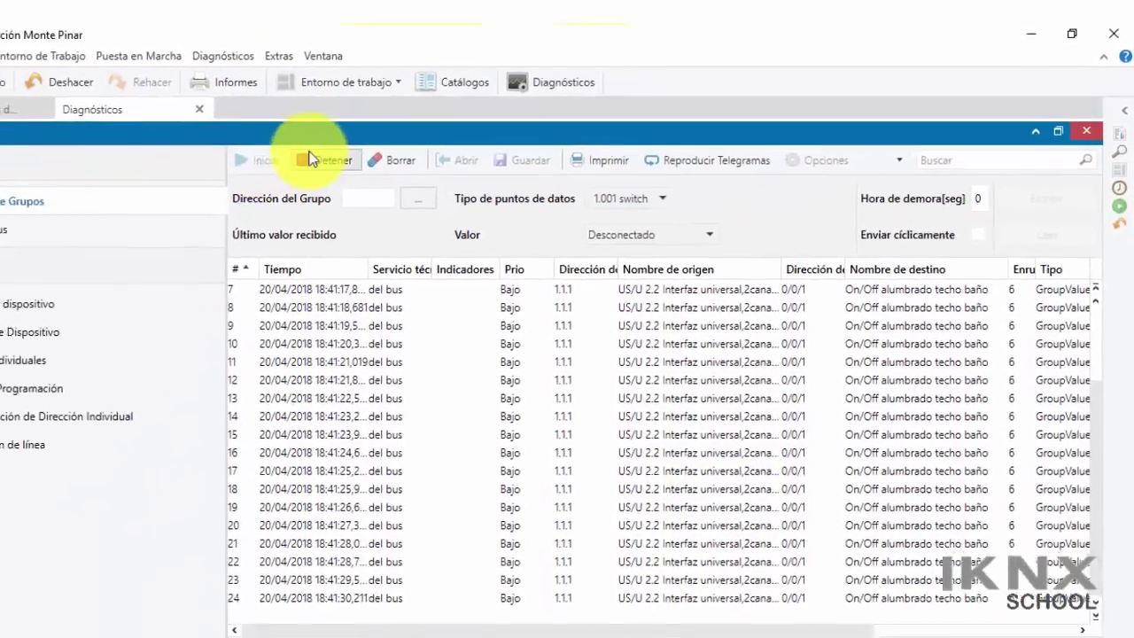
Stop the group monitor and close diagnostics, discarding the unsaved telegrams
{"action": "left_click", "coordinate": [111, 188]}
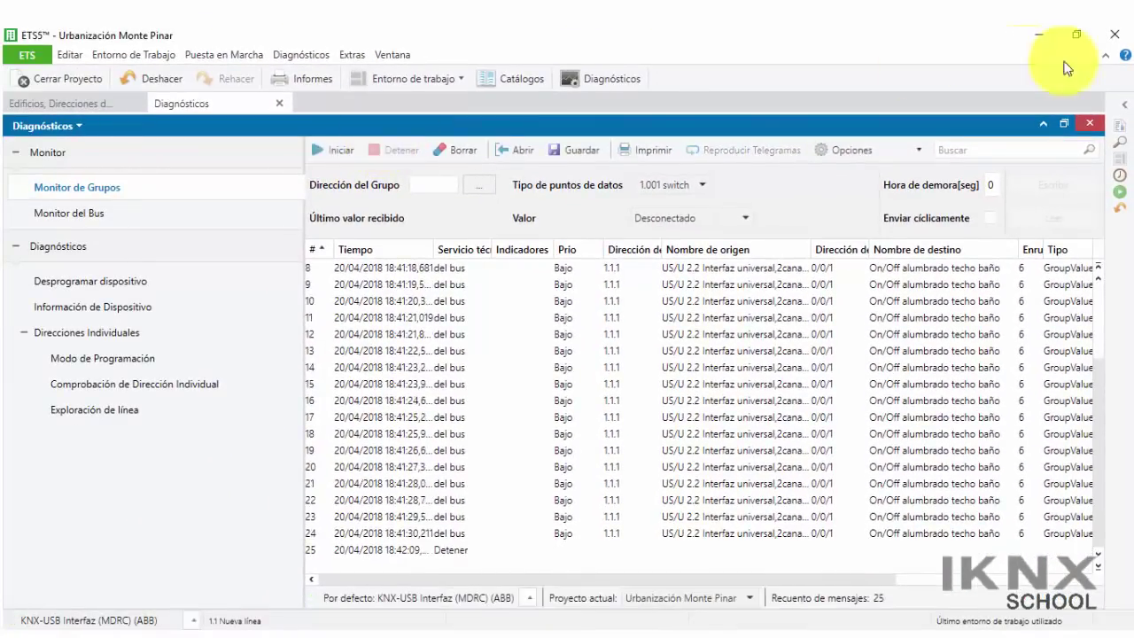
{"action": "left_click", "coordinate": [1092, 124]}
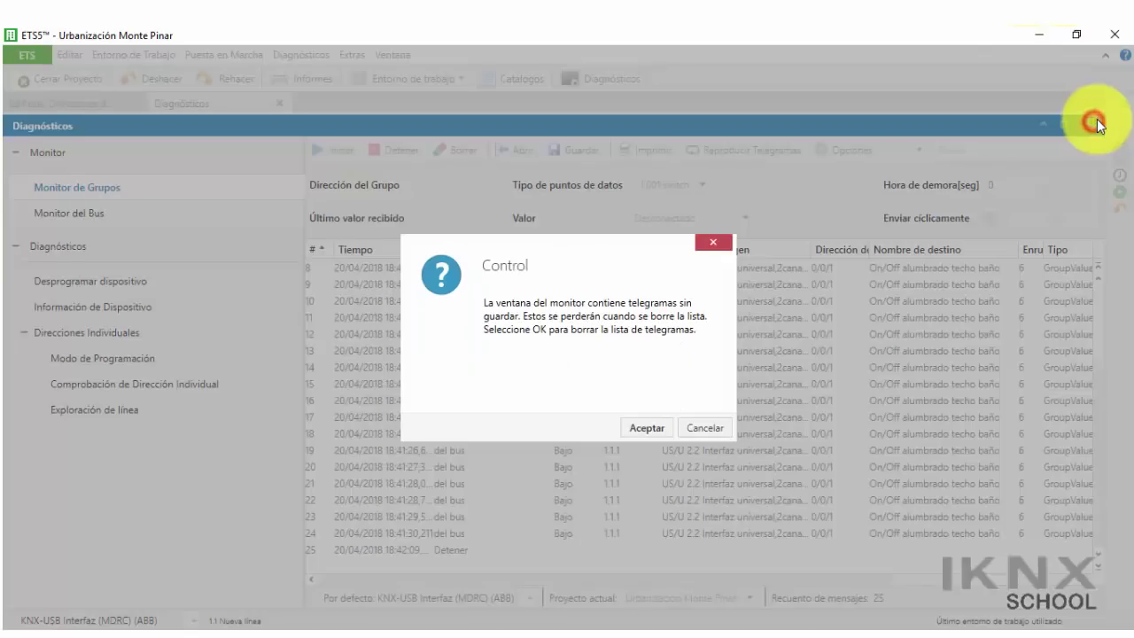
{"action": "left_click", "coordinate": [647, 428]}
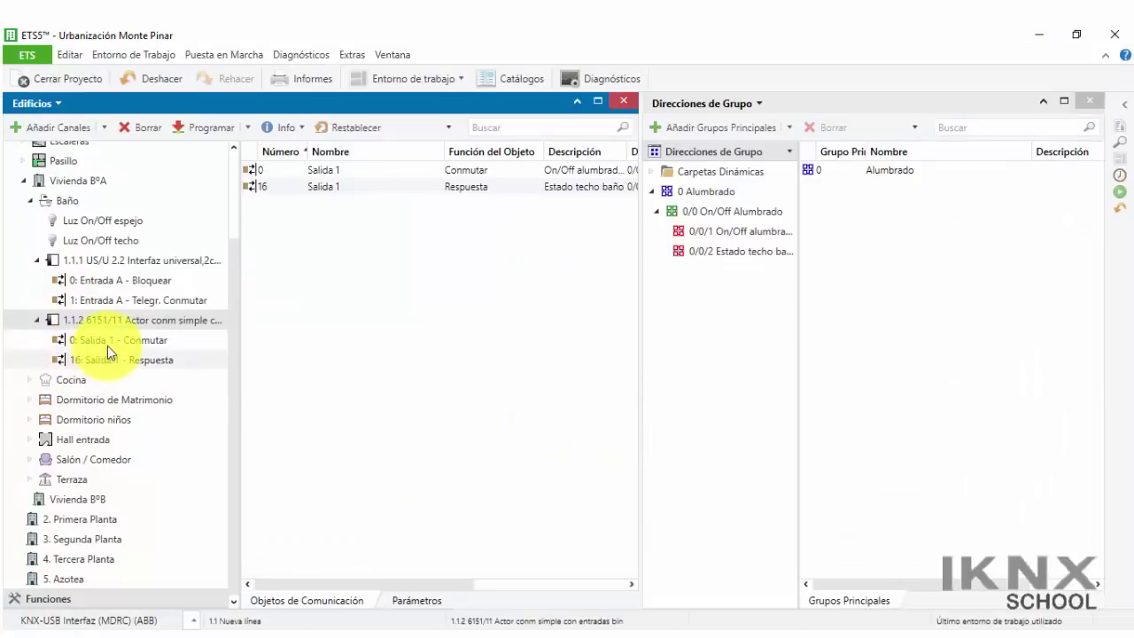
Re-enable the Comunicación flag of the object 0: Salida 1 - Conmutar in its properties
{"action": "left_click", "coordinate": [107, 345]}
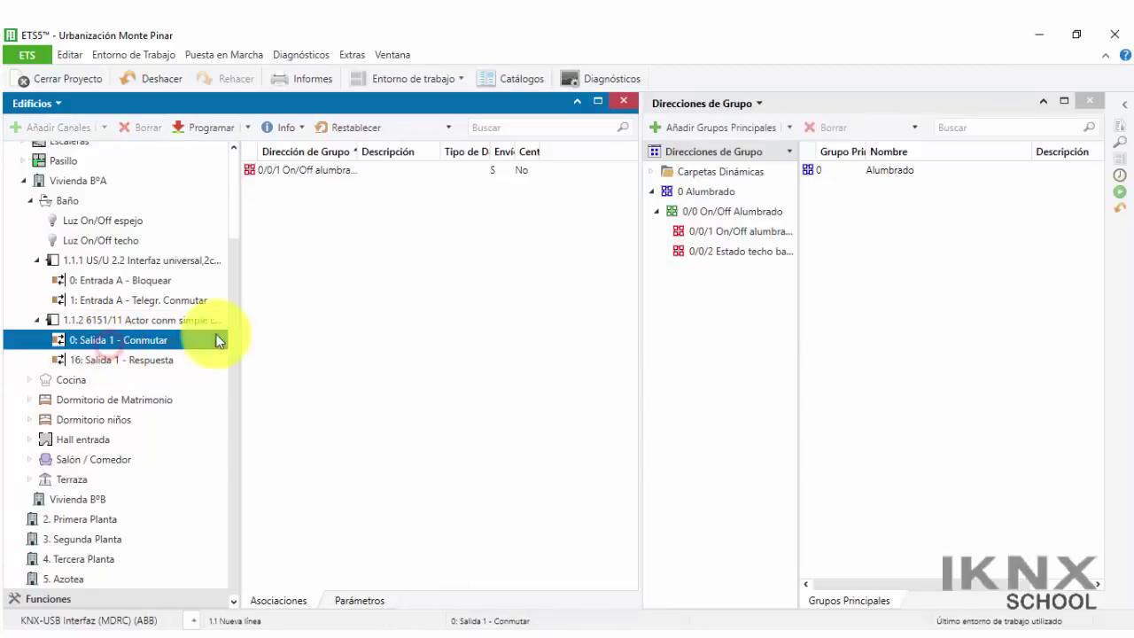
{"action": "left_click", "coordinate": [1125, 105]}
{"action": "left_click", "coordinate": [1013, 113]}
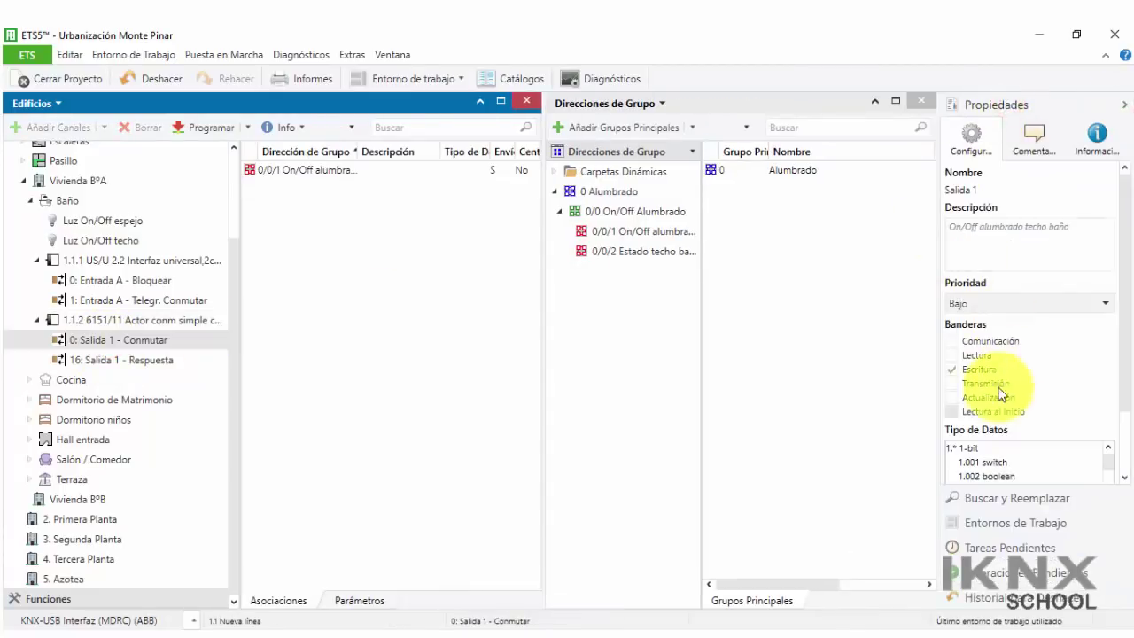
{"action": "left_click", "coordinate": [952, 340]}
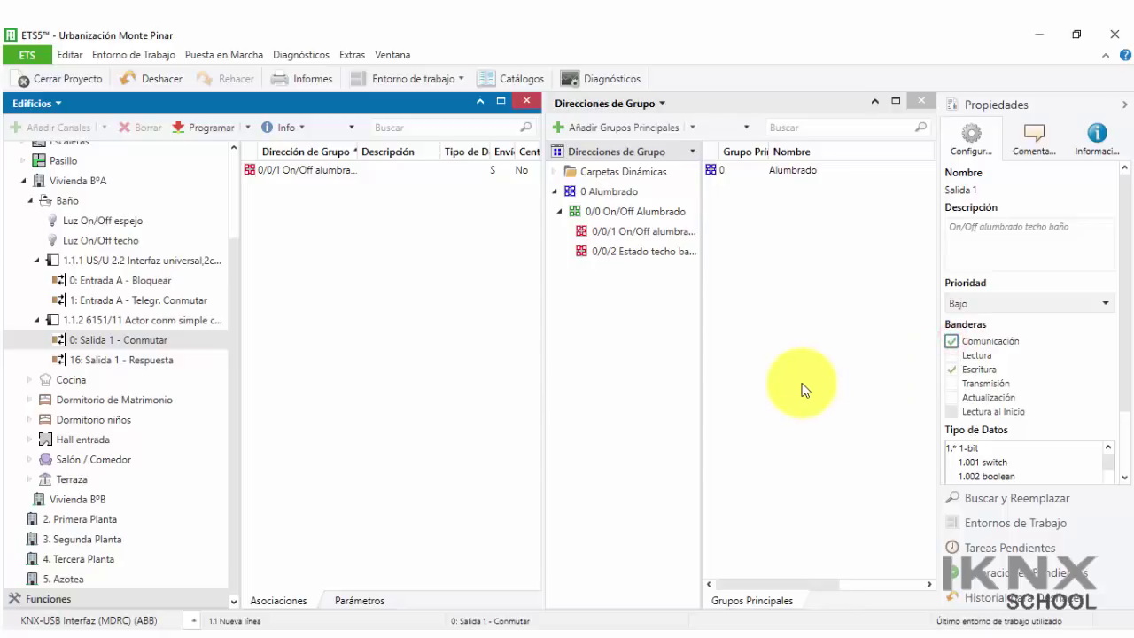
Disable the Transmisión flag of the object 16: Salida 1 - Respuesta of the 1.1.2 6151/11 actuator
{"action": "left_click", "coordinate": [124, 322]}
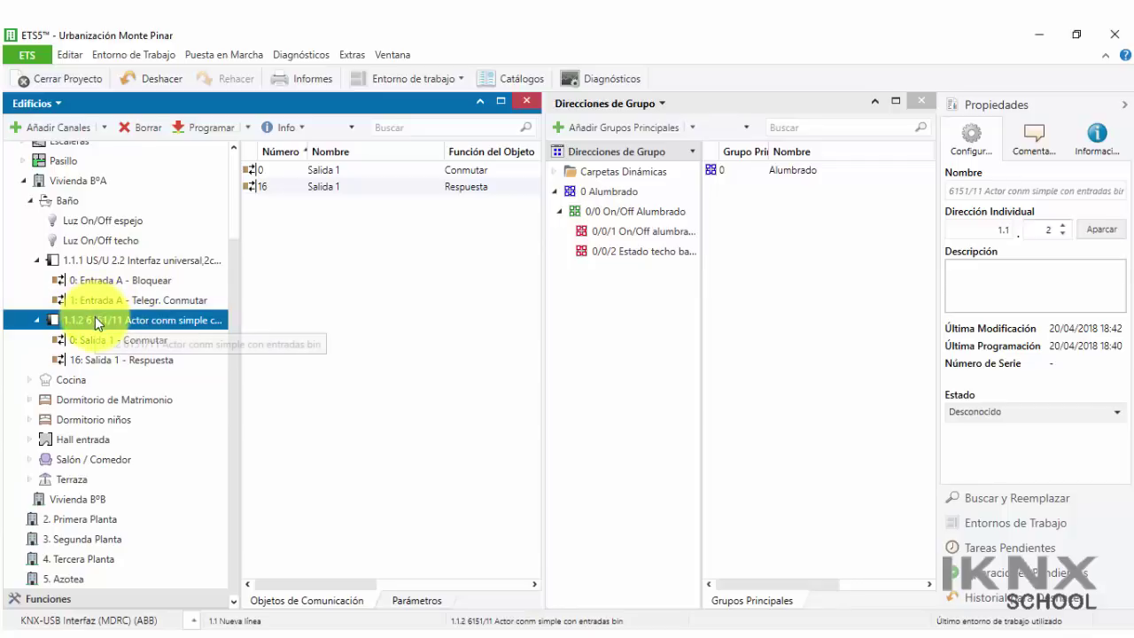
{"action": "left_click", "coordinate": [145, 342]}
{"action": "left_click", "coordinate": [146, 362]}
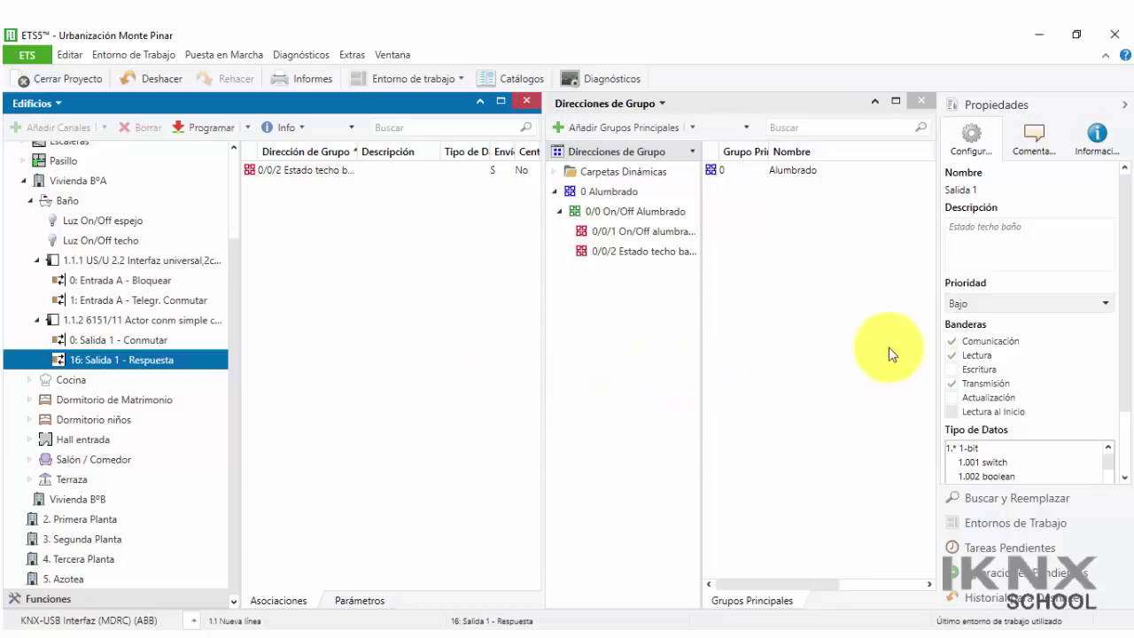
{"action": "left_click", "coordinate": [951, 384]}
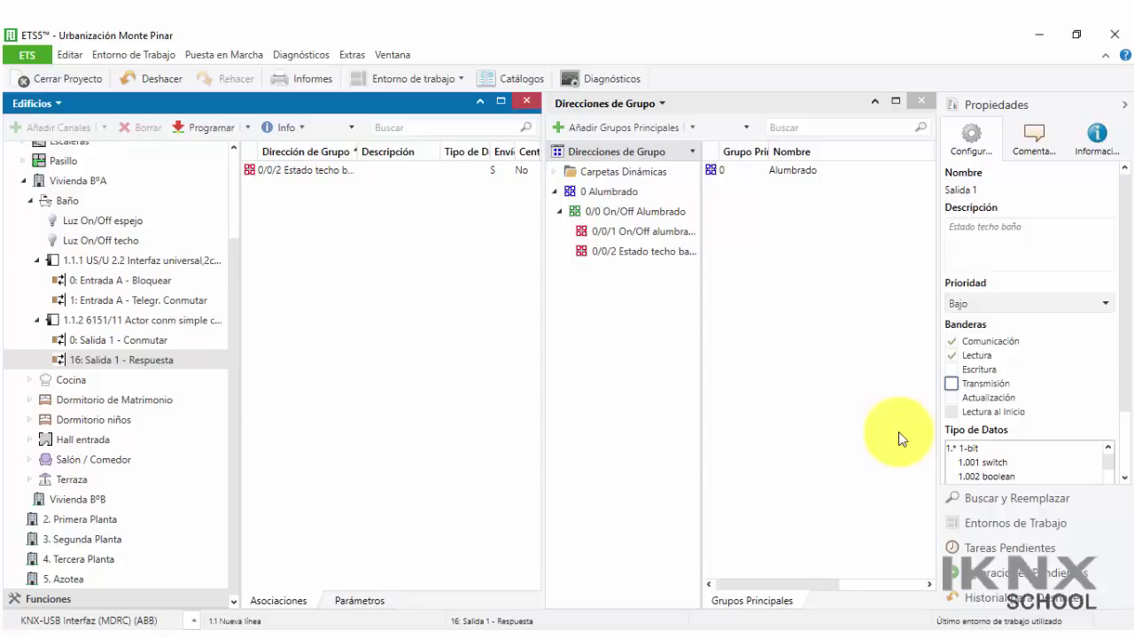
Download the disabled Transmisión flag to the 1.1.2 6151/11 actuator with a partial programming
{"action": "left_click", "coordinate": [125, 321]}
{"action": "right_click", "coordinate": [125, 320]}
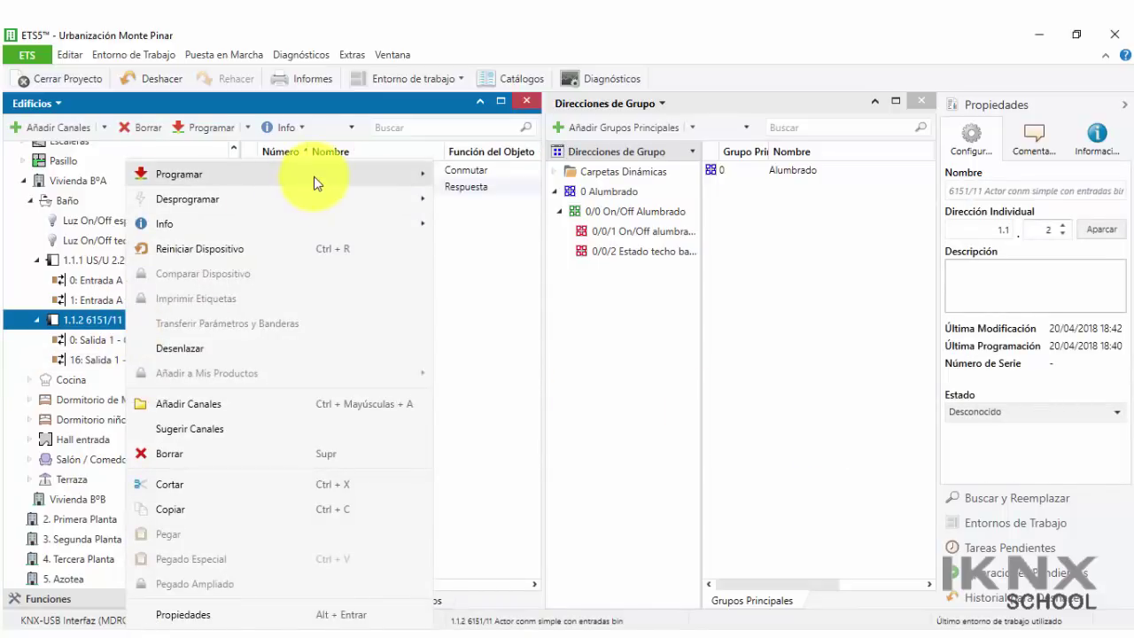
{"action": "mouse_move", "coordinate": [313, 176]}
{"action": "left_click", "coordinate": [519, 200]}
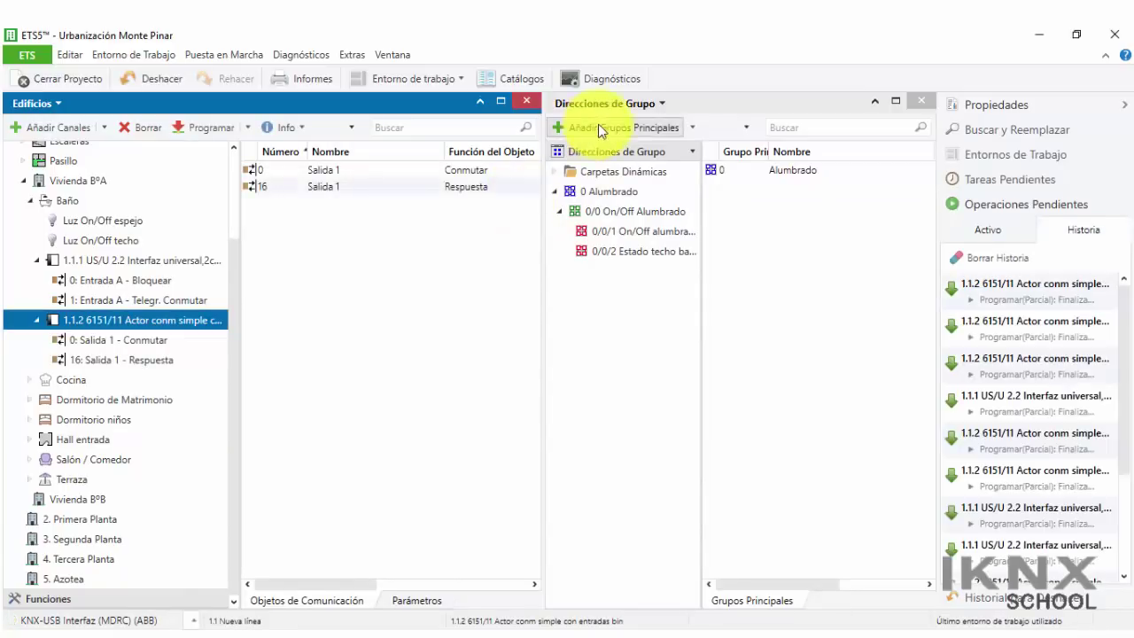
Open the group monitor maximized and start recording to check the telegrams with the actuator's Transmisión flag disabled
{"action": "left_click", "coordinate": [613, 79]}
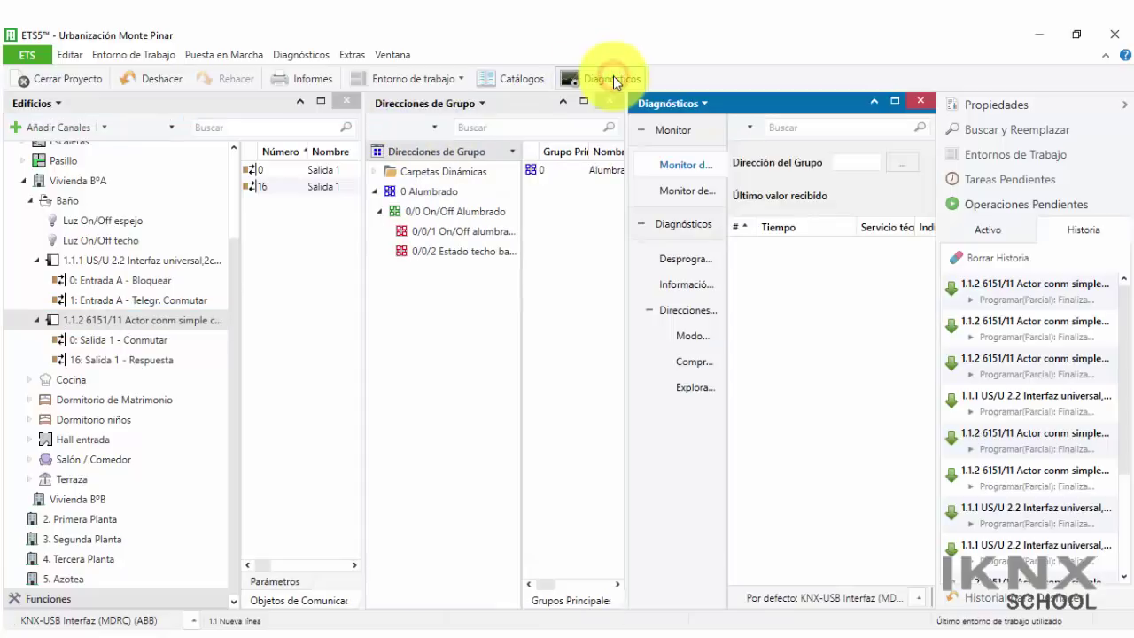
{"action": "left_click", "coordinate": [1126, 105]}
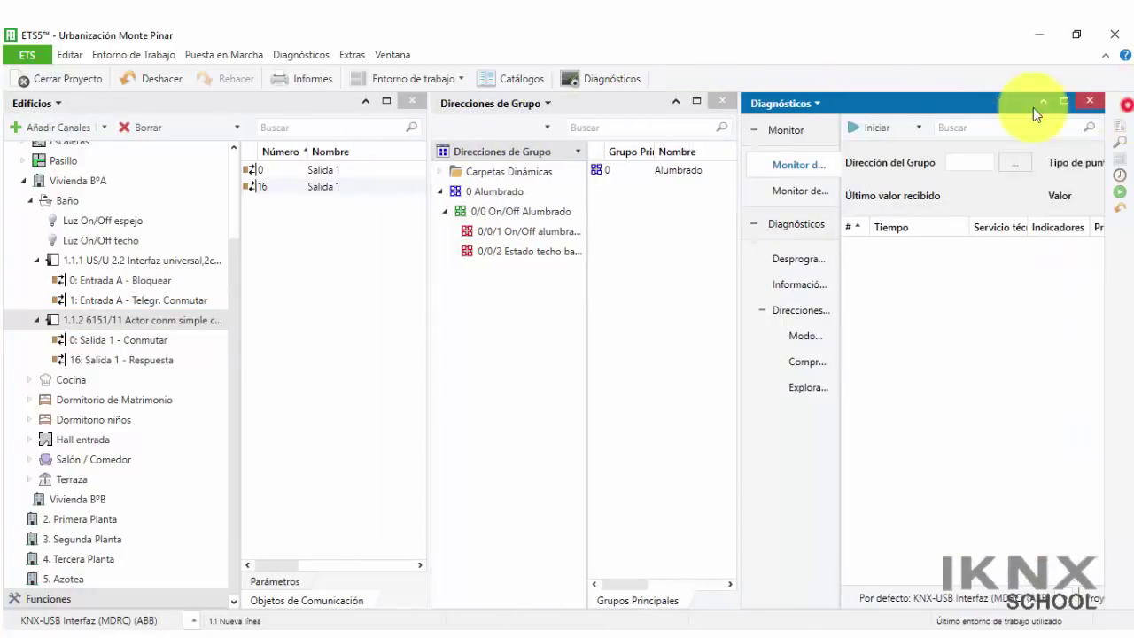
{"action": "left_click", "coordinate": [1064, 101]}
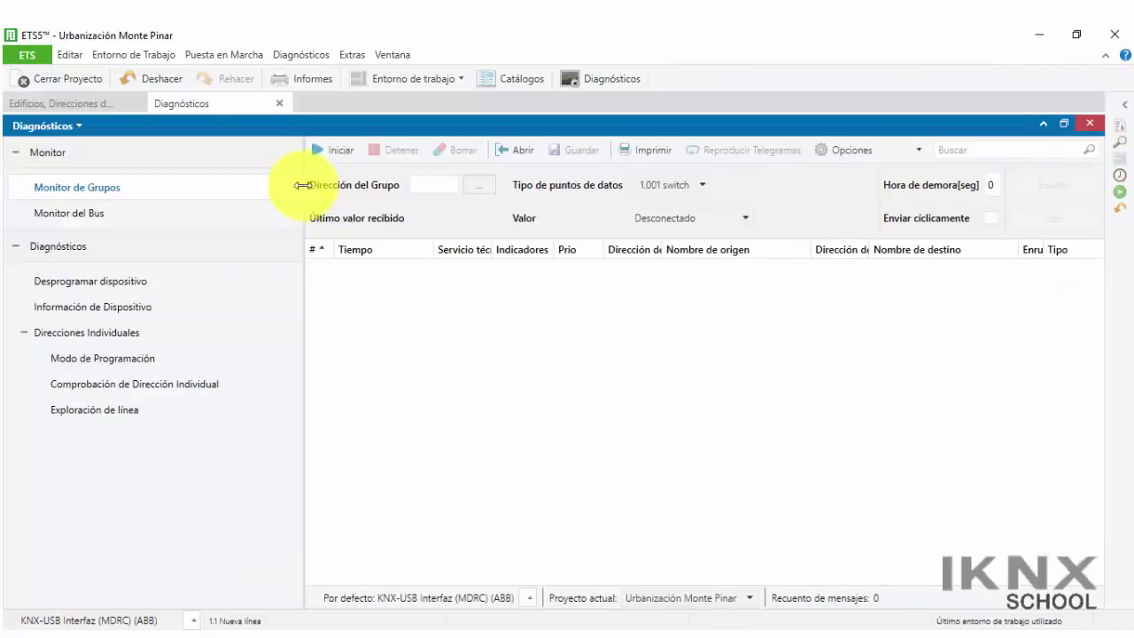
{"action": "left_click", "coordinate": [330, 152]}
{"action": "left_click", "coordinate": [330, 150]}
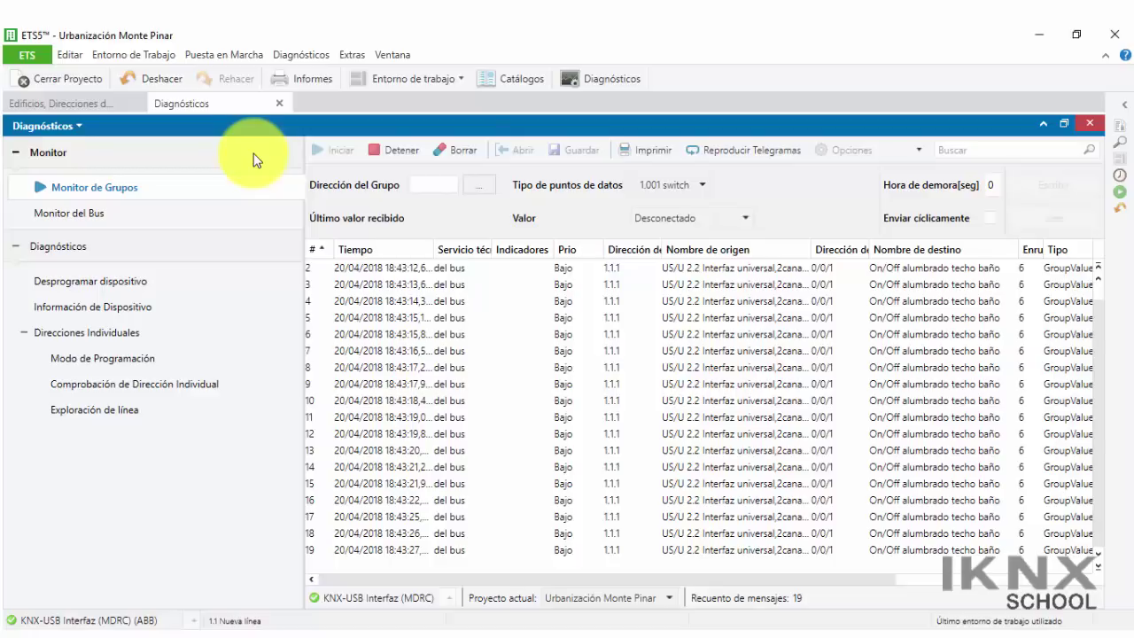
Stop the group monitor recording and close diagnostics, discarding the unsaved telegrams
{"action": "left_click", "coordinate": [390, 150]}
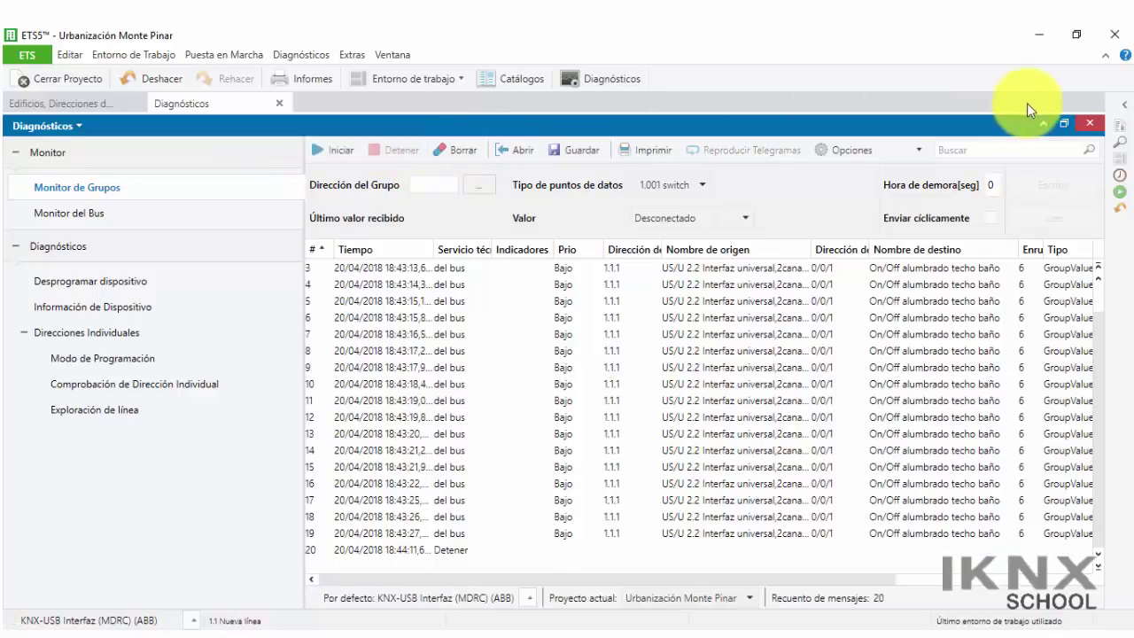
{"action": "left_click", "coordinate": [1093, 124]}
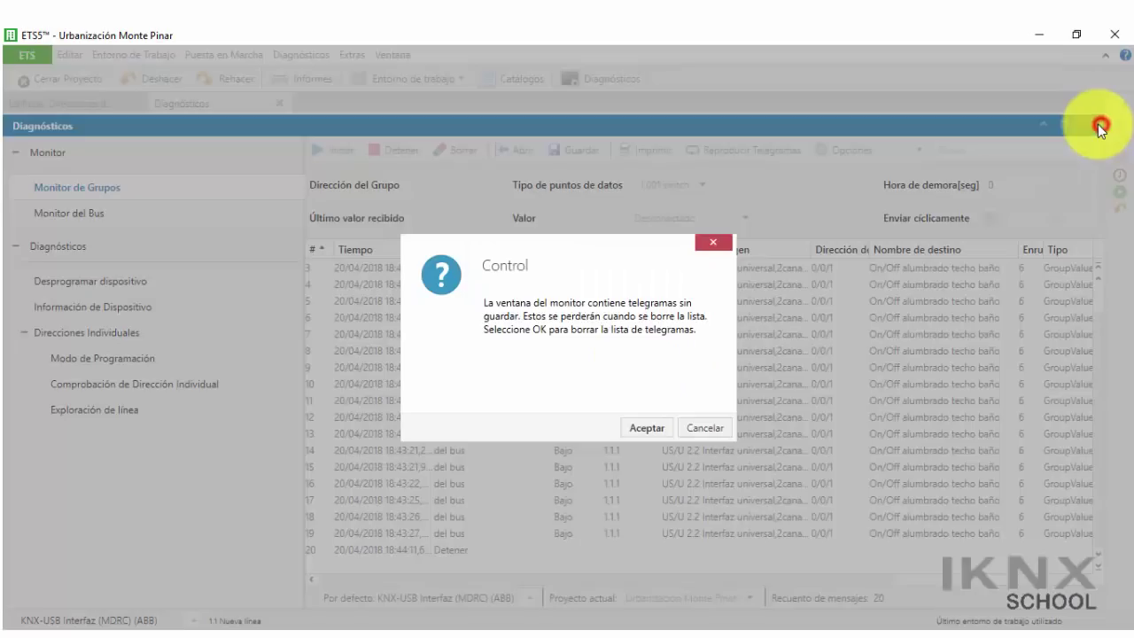
{"action": "left_click", "coordinate": [648, 428]}
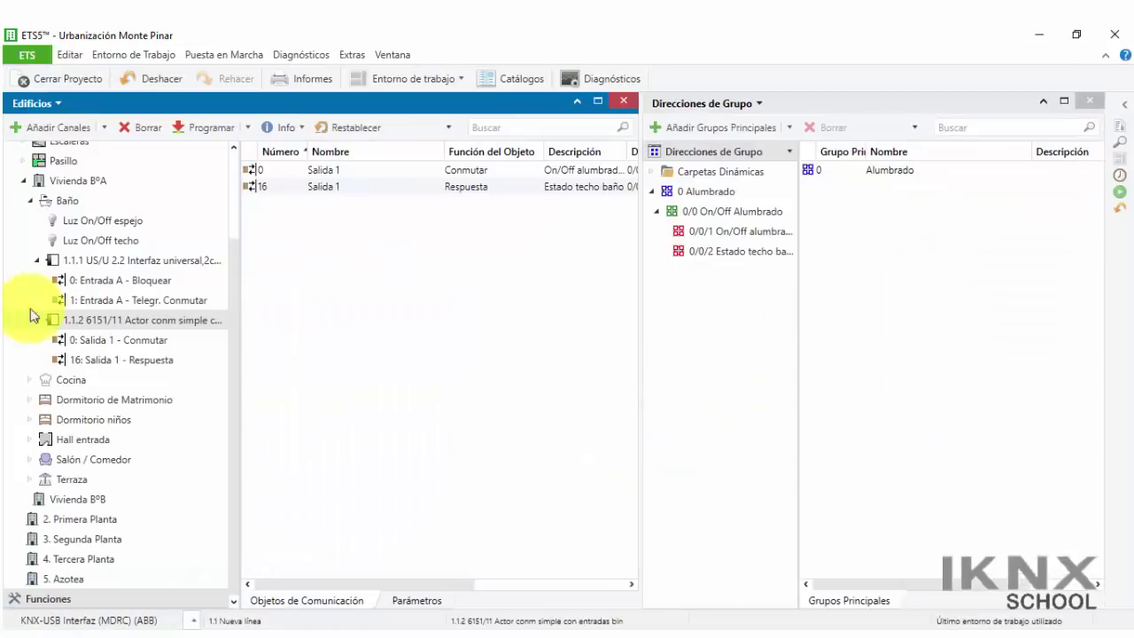
Re-enable the Transmisión flag of the object 16: Salida 1 - Respuesta in its properties
{"action": "left_click", "coordinate": [98, 340]}
{"action": "left_click", "coordinate": [97, 360]}
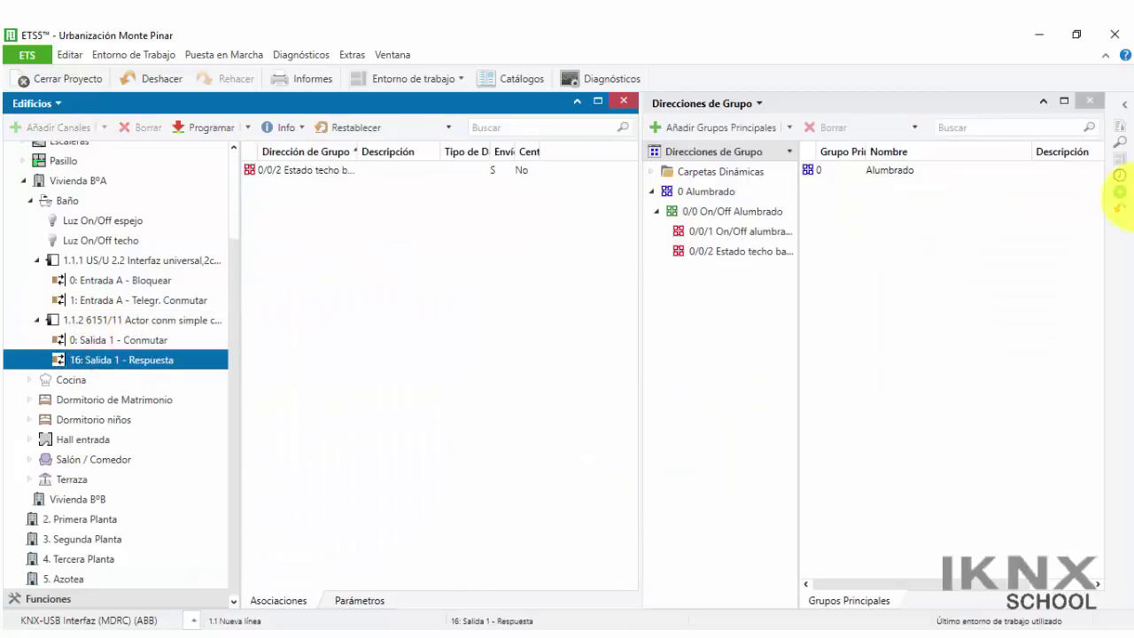
{"action": "left_click", "coordinate": [1126, 104]}
{"action": "left_click", "coordinate": [993, 104]}
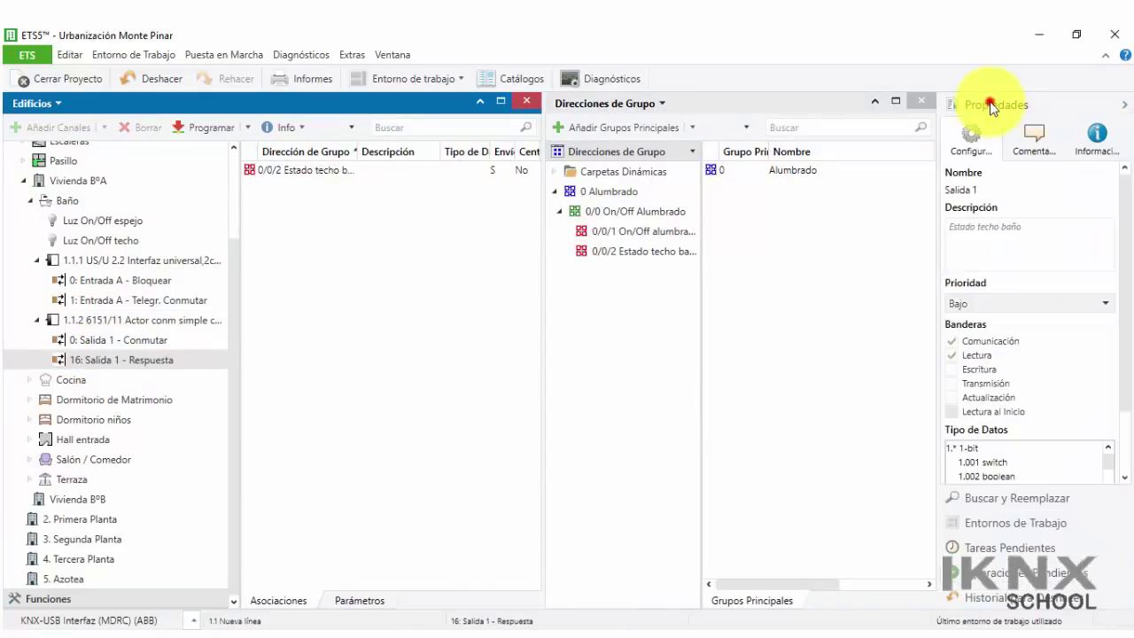
{"action": "left_click", "coordinate": [954, 387]}
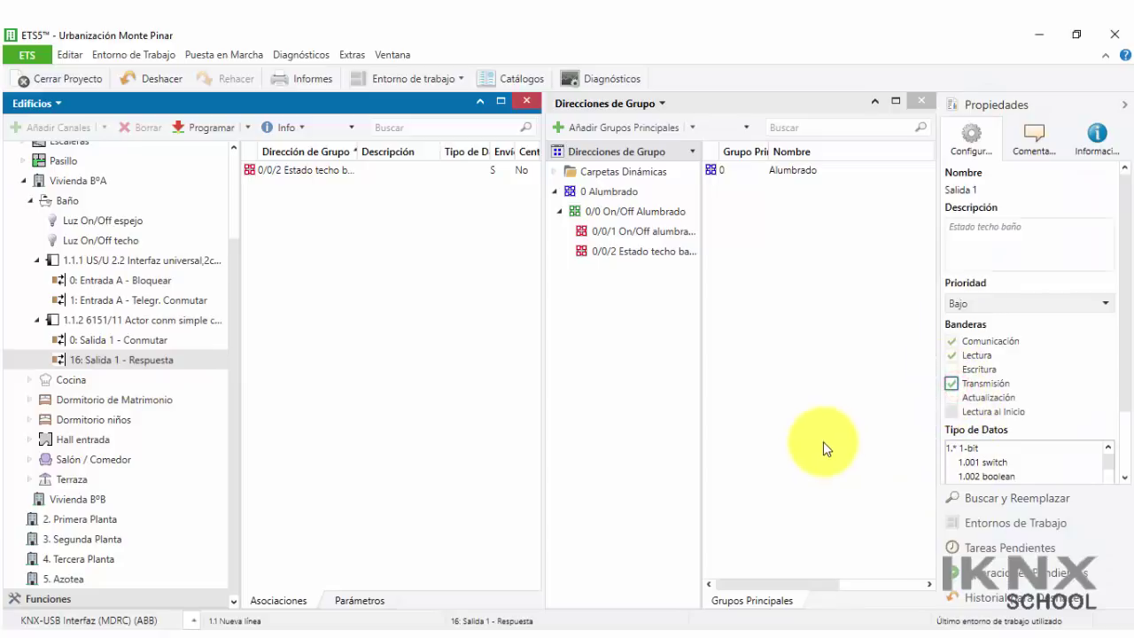
Program the 1.1.2 6151/11 actuator partially to download the restored Transmisión flag
{"action": "left_click", "coordinate": [127, 321]}
{"action": "right_click", "coordinate": [127, 321]}
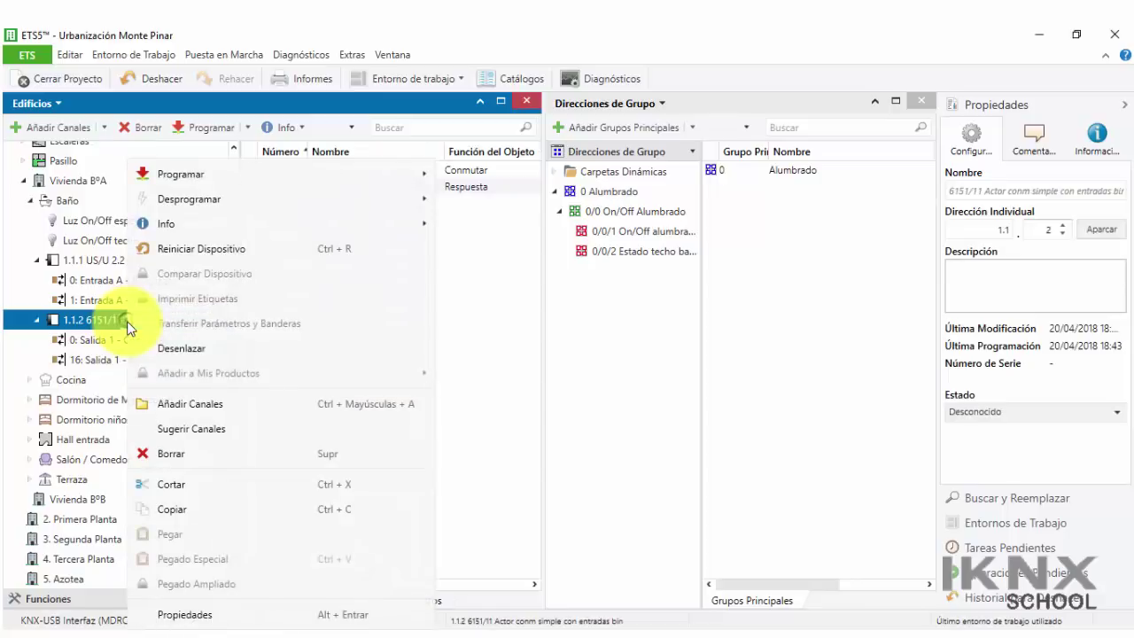
{"action": "mouse_move", "coordinate": [305, 178]}
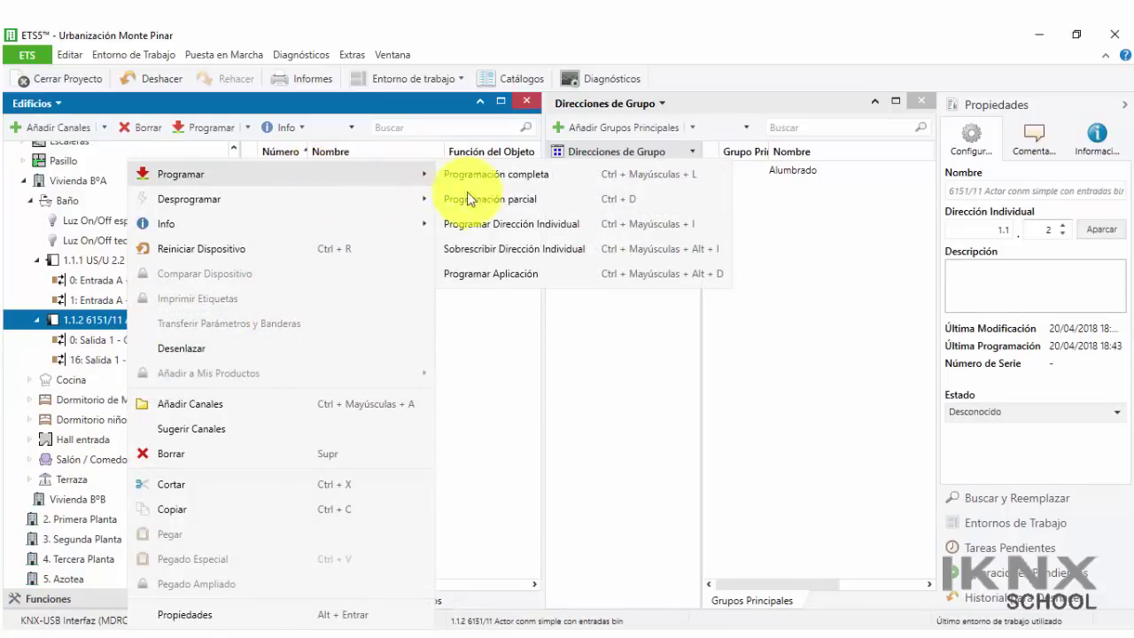
{"action": "left_click", "coordinate": [493, 203]}
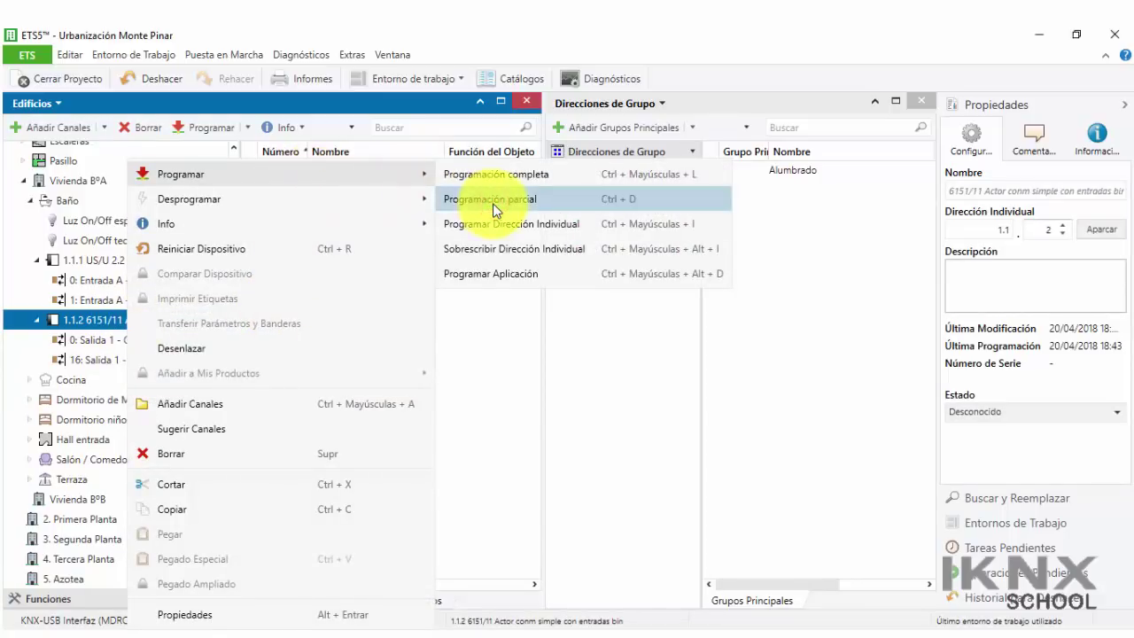
{"action": "left_click", "coordinate": [494, 209]}
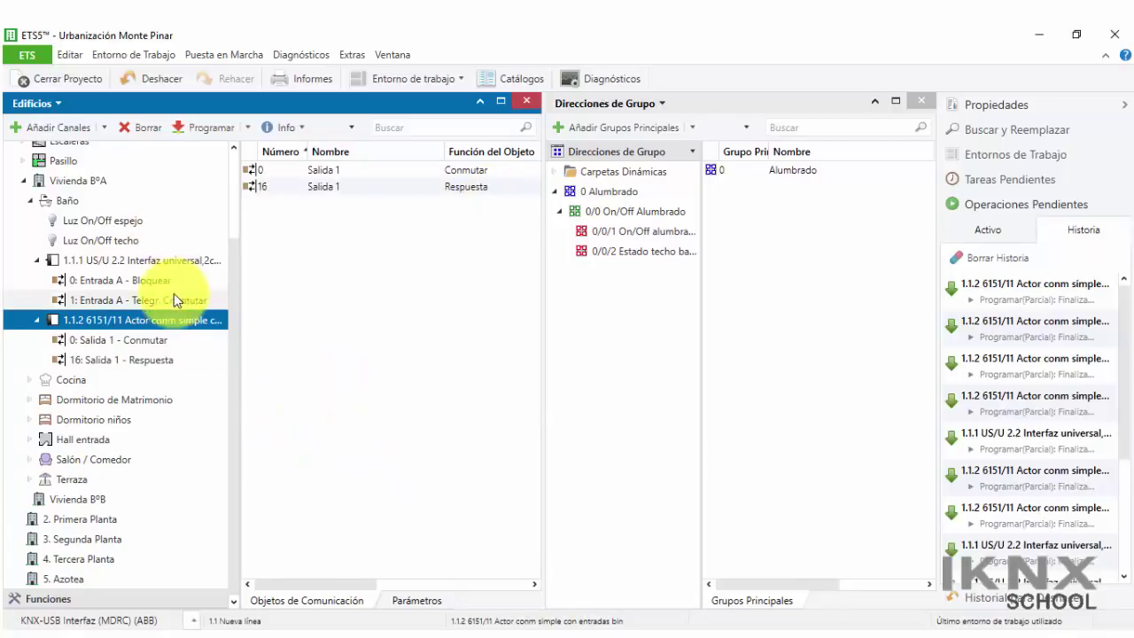
Examine the flags of the object 1: Entrada A - Telegr. Conmutar of the 1.1.1 US/U 2.2 interface in its properties
{"action": "left_click", "coordinate": [139, 263]}
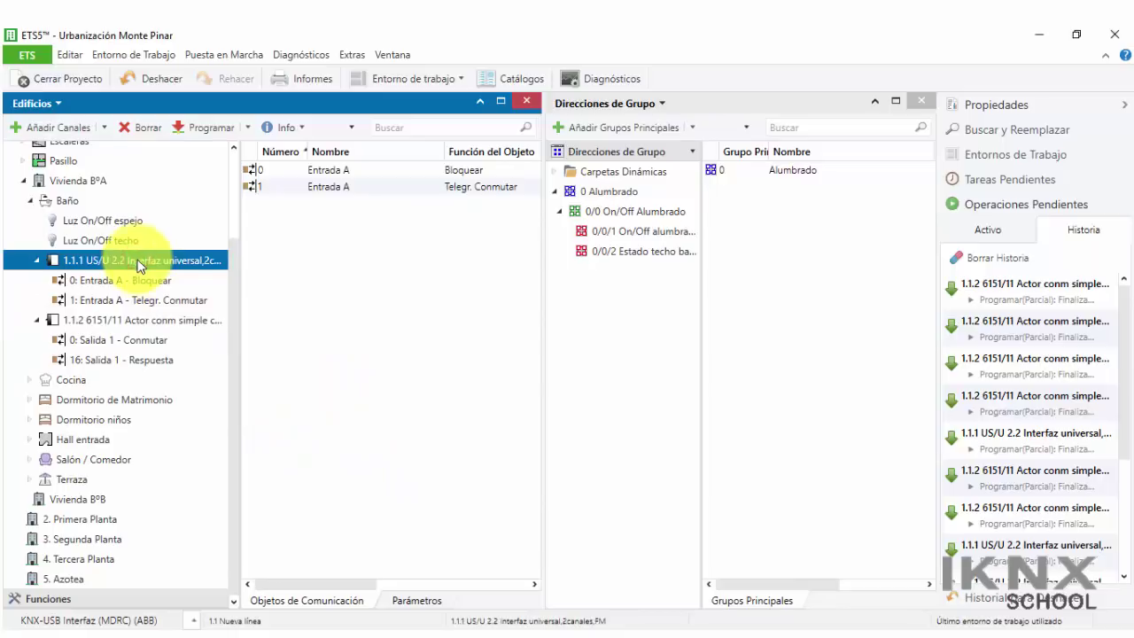
{"action": "left_click", "coordinate": [140, 301]}
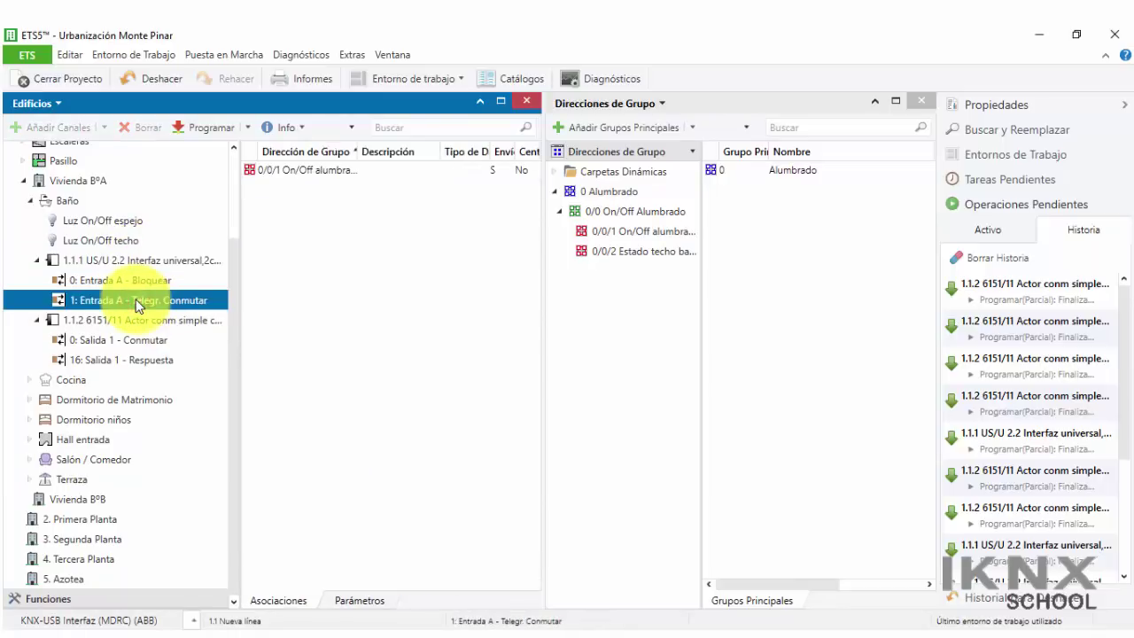
{"action": "left_click", "coordinate": [1125, 104]}
{"action": "left_click", "coordinate": [1127, 104]}
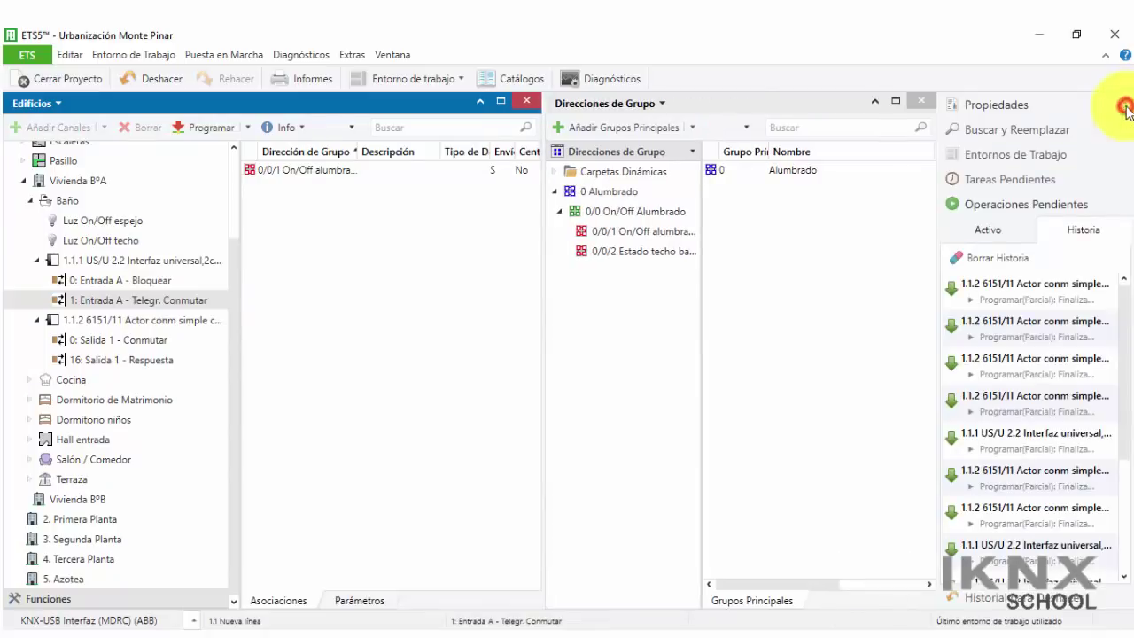
{"action": "left_click", "coordinate": [1008, 106]}
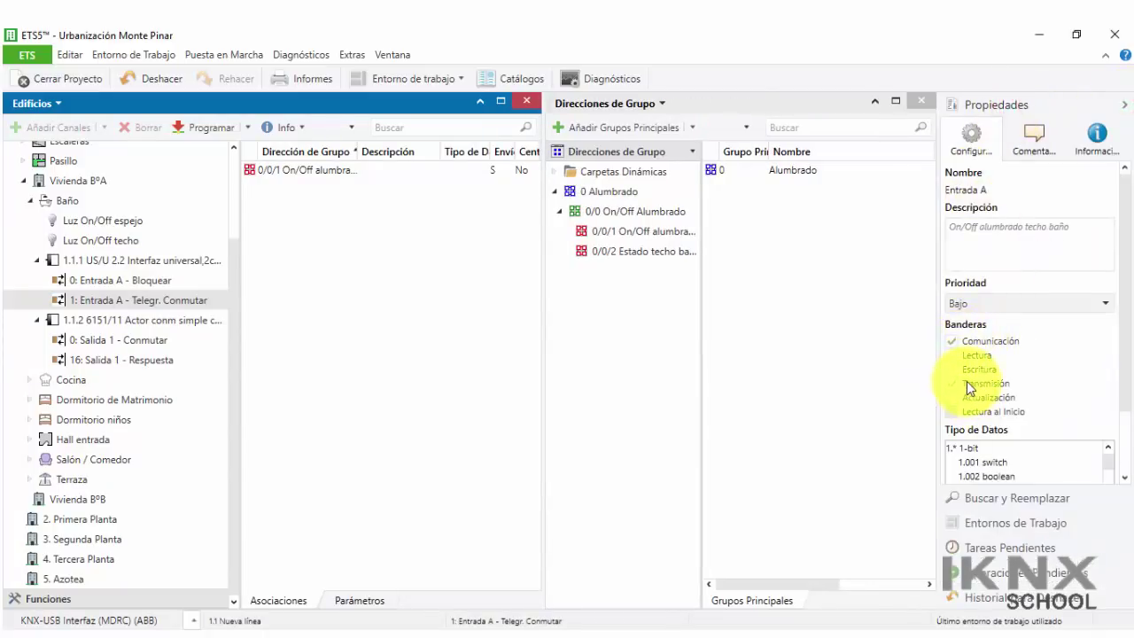
{"action": "left_click", "coordinate": [983, 396]}
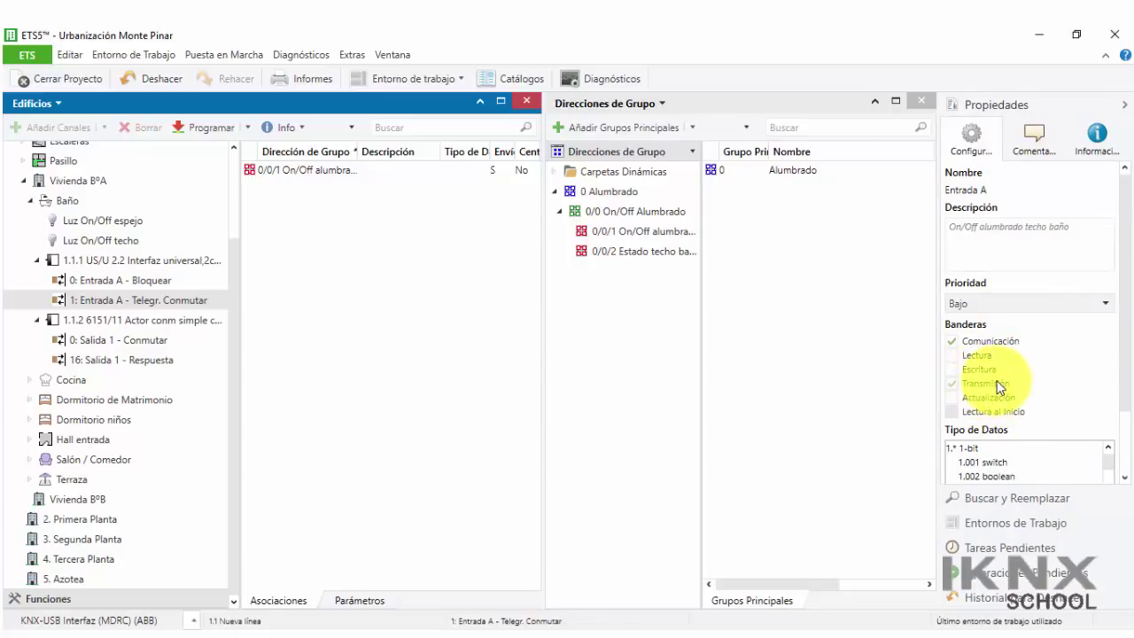
Reopen the maximized group monitor, start recording and examine the DPT and Info values of the telegrams
{"action": "left_click", "coordinate": [604, 82]}
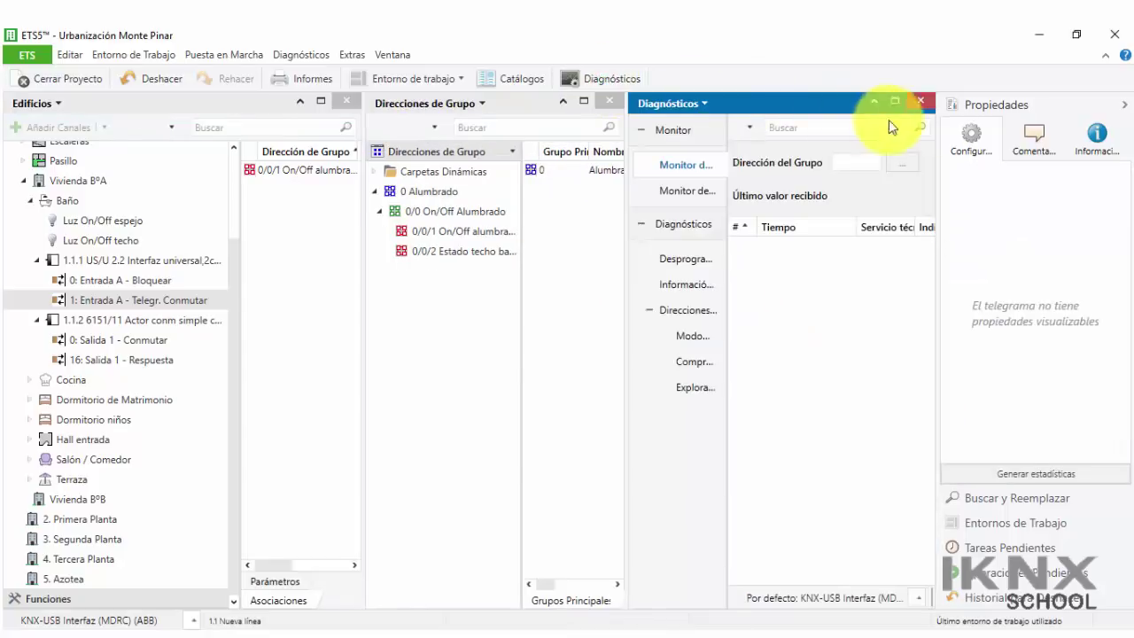
{"action": "left_click", "coordinate": [1124, 105]}
{"action": "left_click", "coordinate": [1064, 103]}
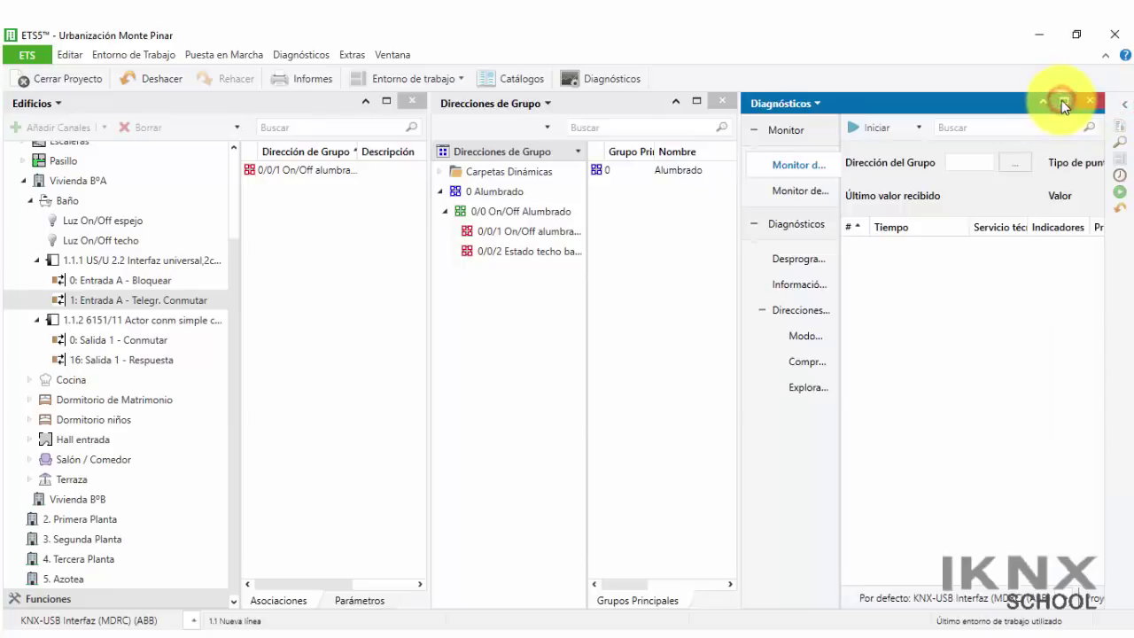
{"action": "left_click", "coordinate": [335, 148]}
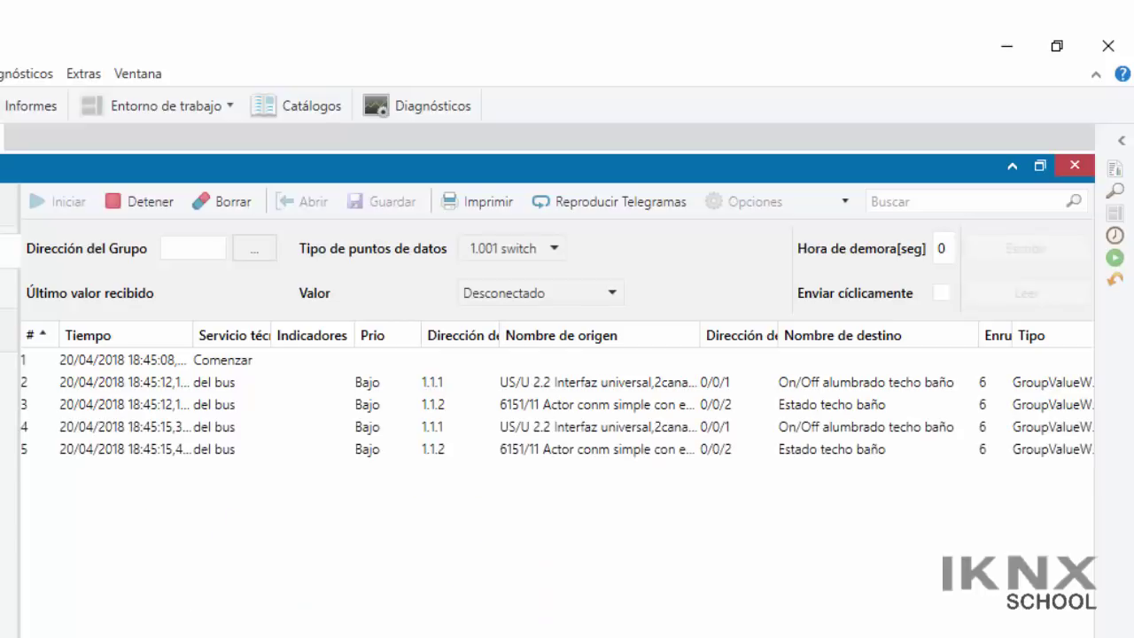
{"action": "scroll", "coordinate": [556, 479], "scroll_direction": "right", "scroll_amount": 5}
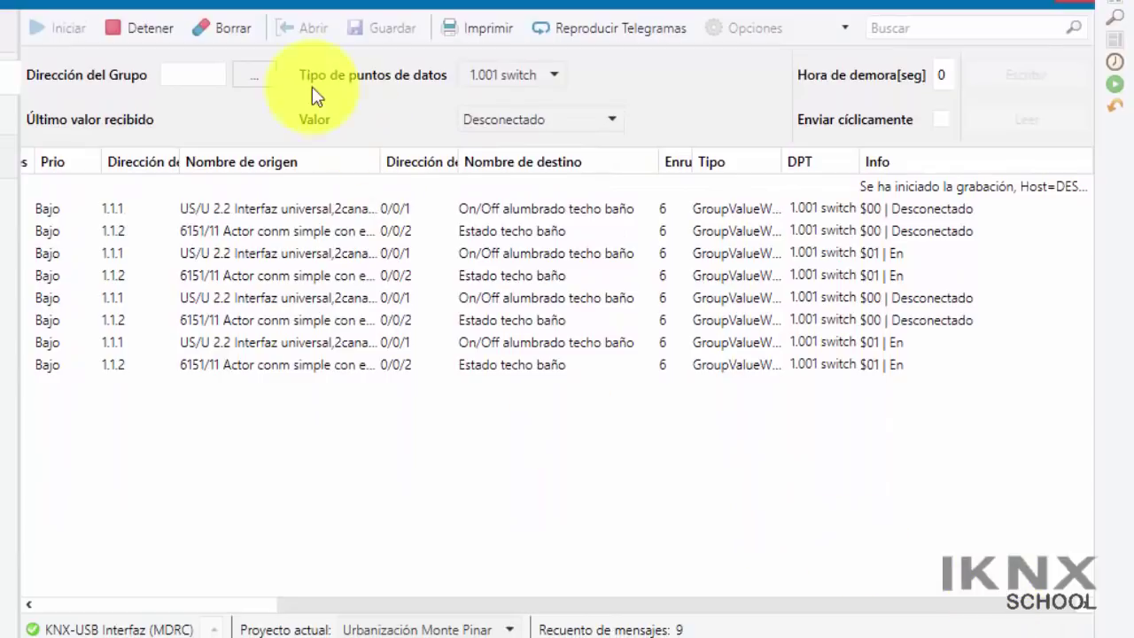
Write the value Desconectado to group address 0/0/1 On/Off alumbrado techo baño from the group monitor
{"action": "left_click", "coordinate": [254, 76]}
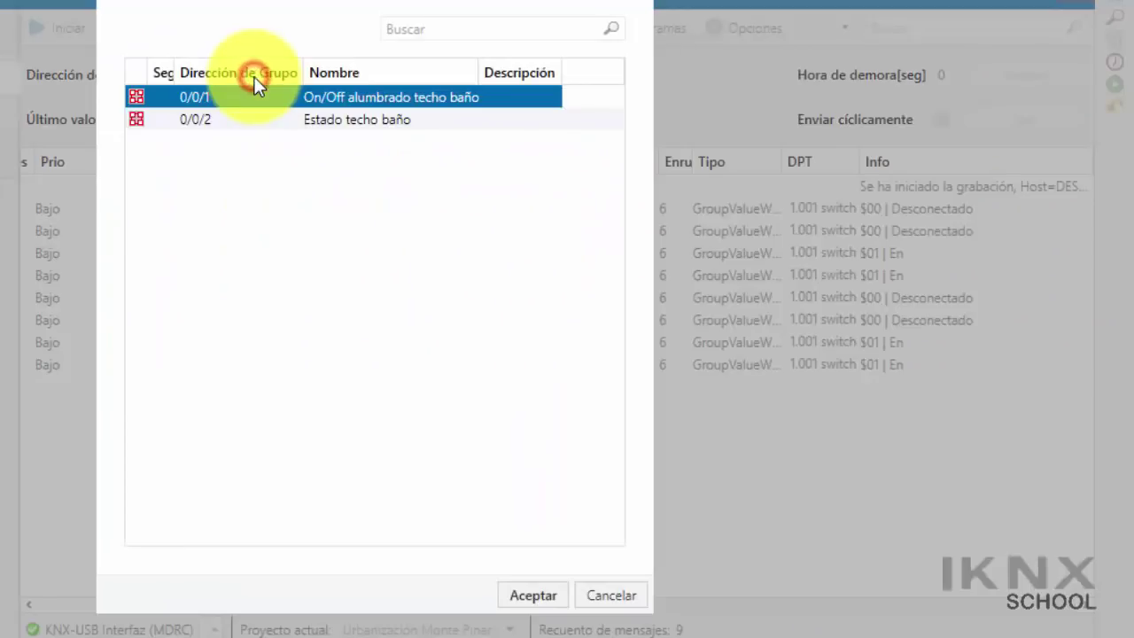
{"action": "left_click", "coordinate": [349, 97]}
{"action": "left_click", "coordinate": [536, 596]}
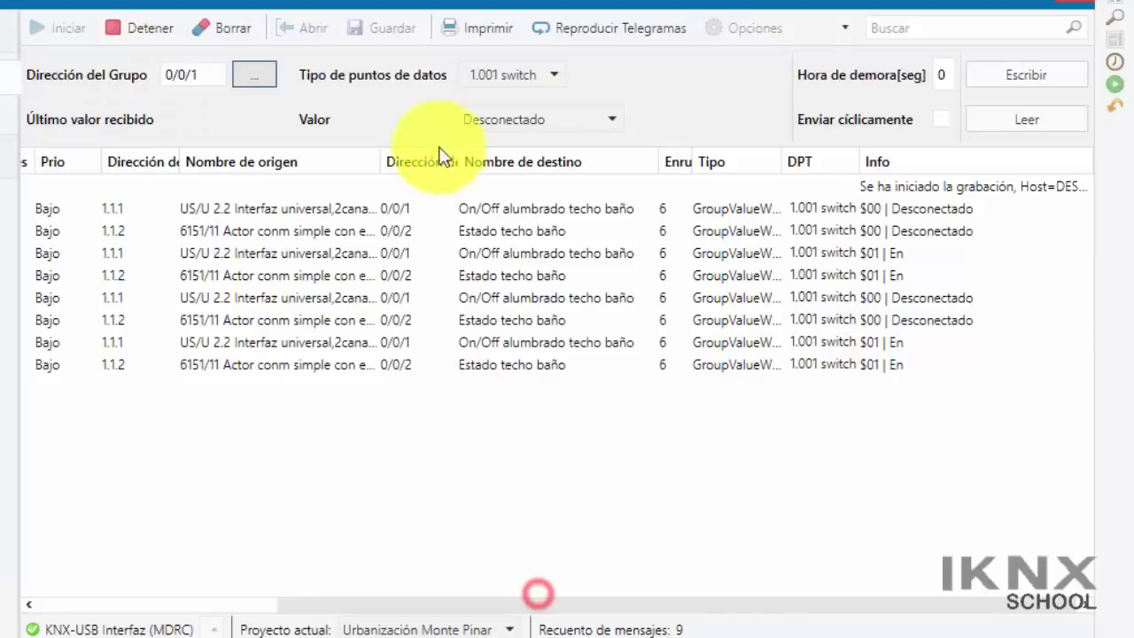
{"action": "left_click", "coordinate": [523, 121]}
{"action": "left_click", "coordinate": [522, 151]}
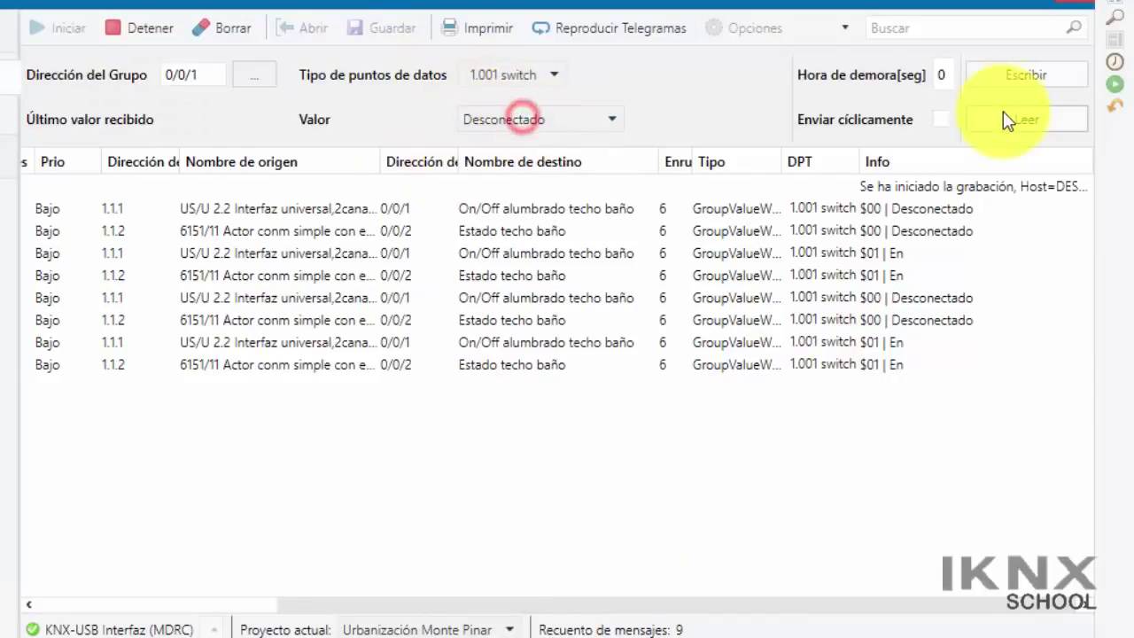
{"action": "left_click", "coordinate": [1012, 74]}
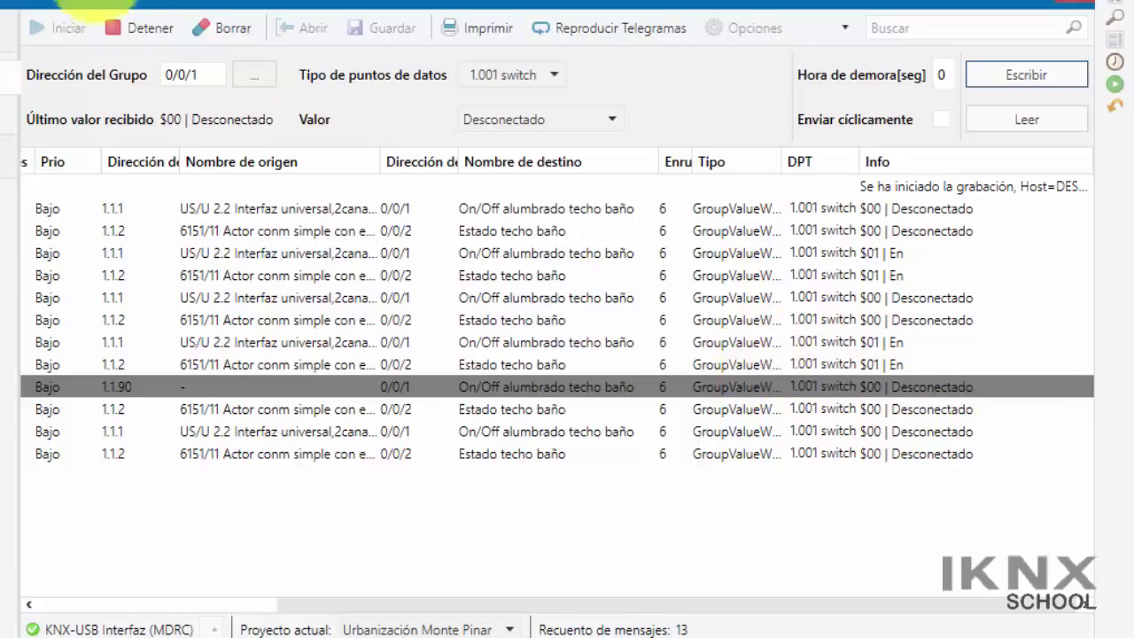
Stop the recording and close the diagnostics window without saving the telegrams
{"action": "left_click", "coordinate": [141, 29]}
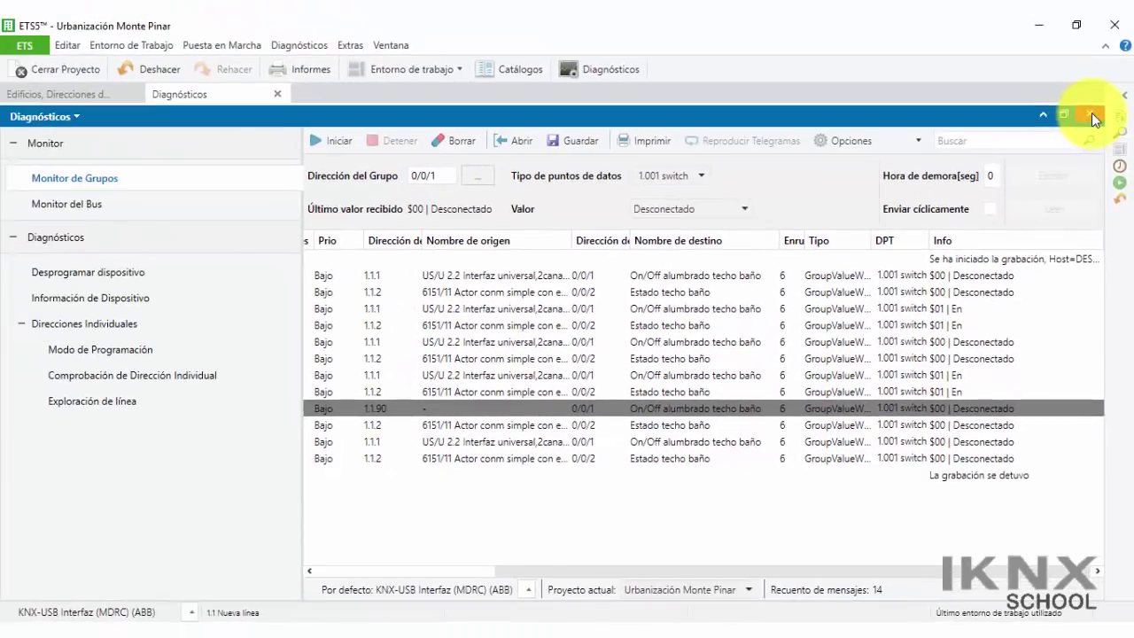
{"action": "left_click", "coordinate": [1092, 113]}
{"action": "left_click", "coordinate": [643, 425]}
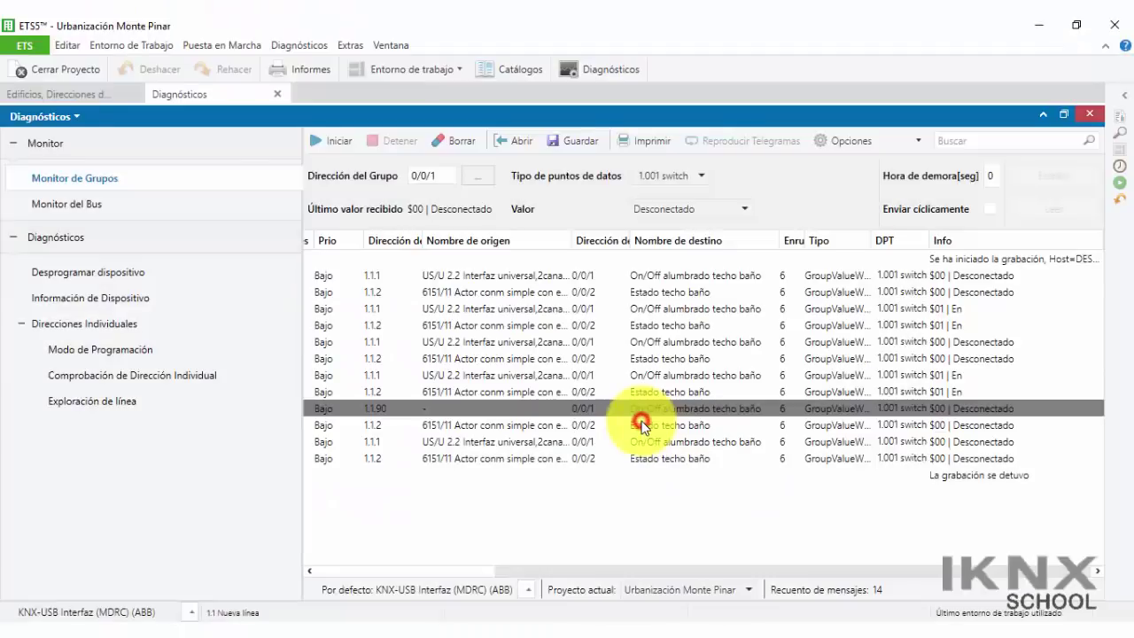
Enable the Escritura flag of object 1: Entrada A - Telegr. Conmutar on the 1.1.1 US/U 2.2 interface
{"action": "left_click", "coordinate": [146, 299]}
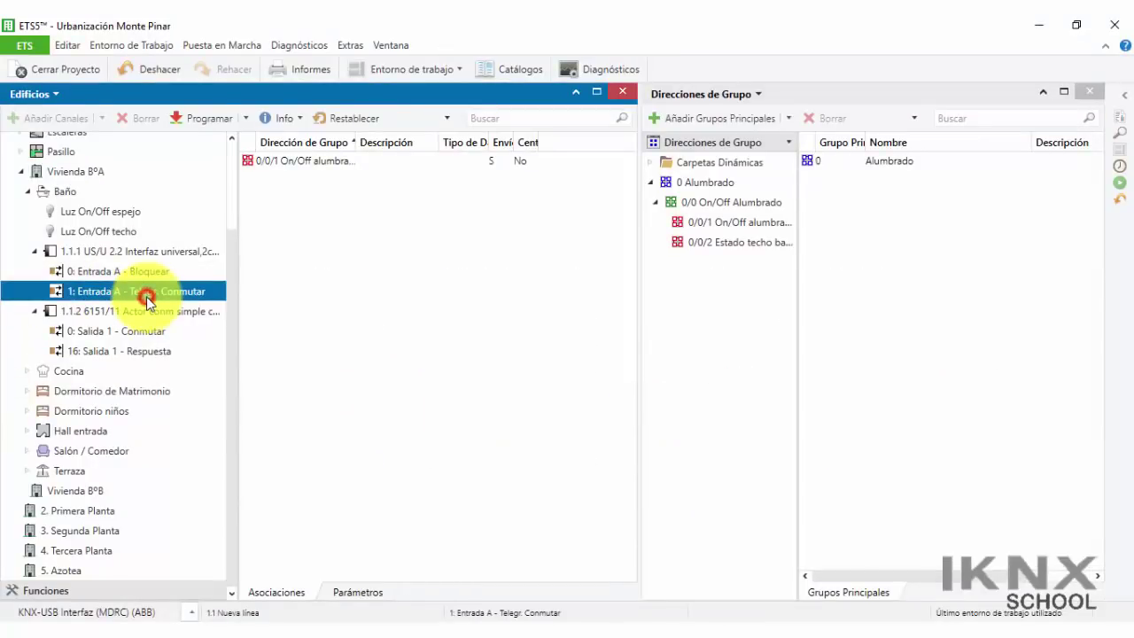
{"action": "left_click", "coordinate": [1124, 96]}
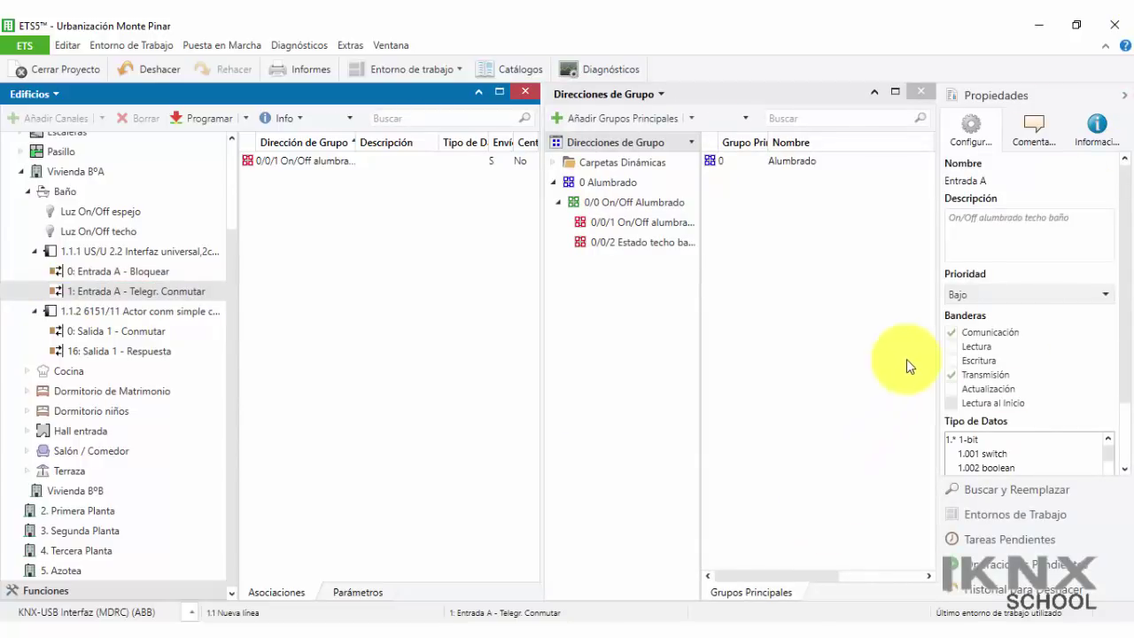
{"action": "left_click", "coordinate": [952, 361]}
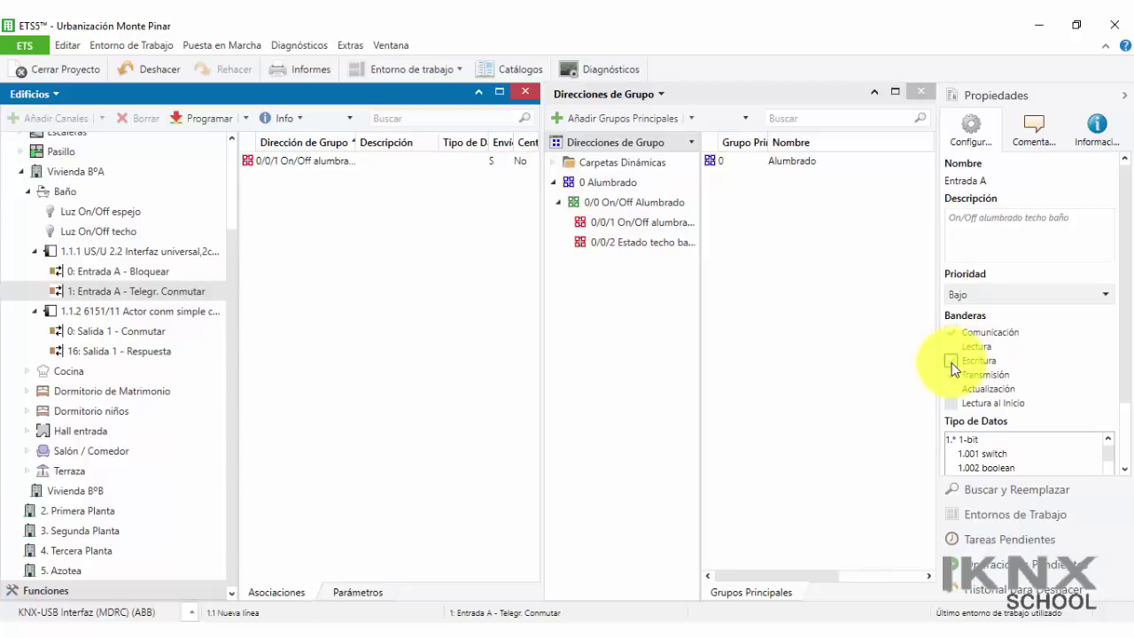
Download the changes to the 1.1.1 US/U 2.2 interface with a partial programming (Programación parcial)
{"action": "left_click", "coordinate": [158, 253]}
{"action": "right_click", "coordinate": [161, 254]}
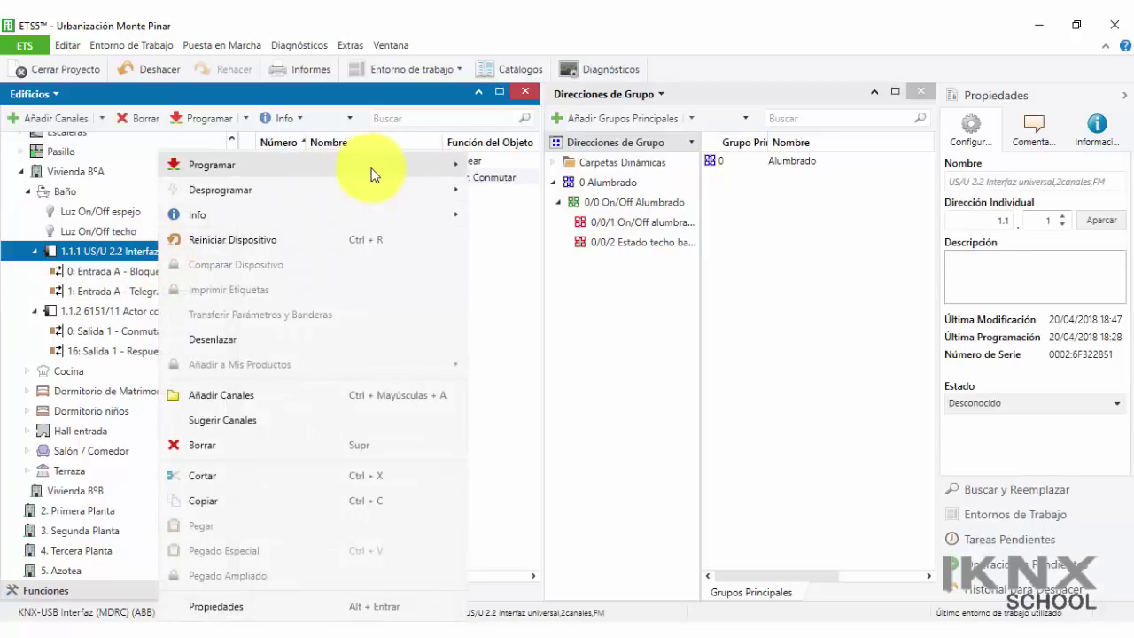
{"action": "mouse_move", "coordinate": [375, 167]}
{"action": "left_click", "coordinate": [557, 191]}
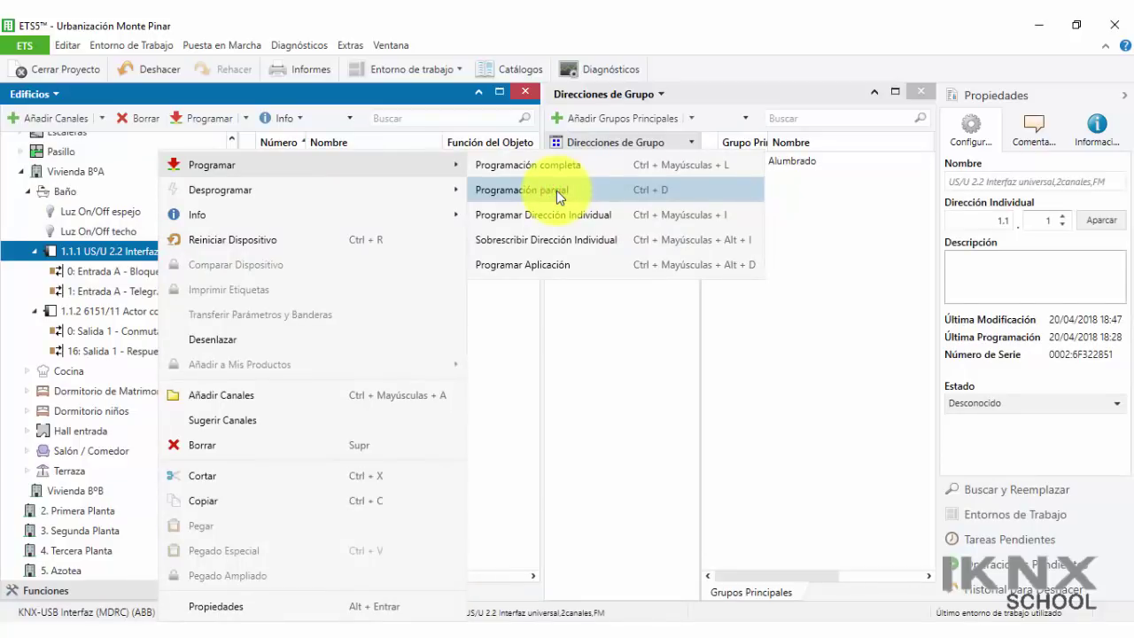
{"action": "left_click", "coordinate": [556, 190]}
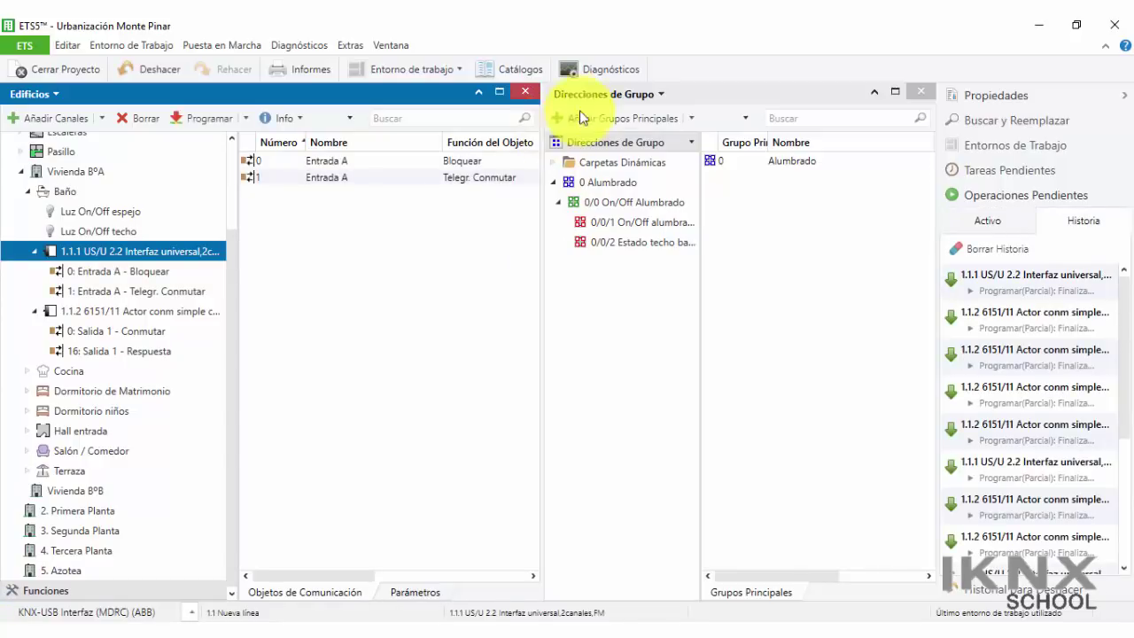
Reopen the diagnostics group monitor maximized with the properties sidebar collapsed, start recording and examine the DPT and Info values of the telegrams
{"action": "left_click", "coordinate": [601, 70]}
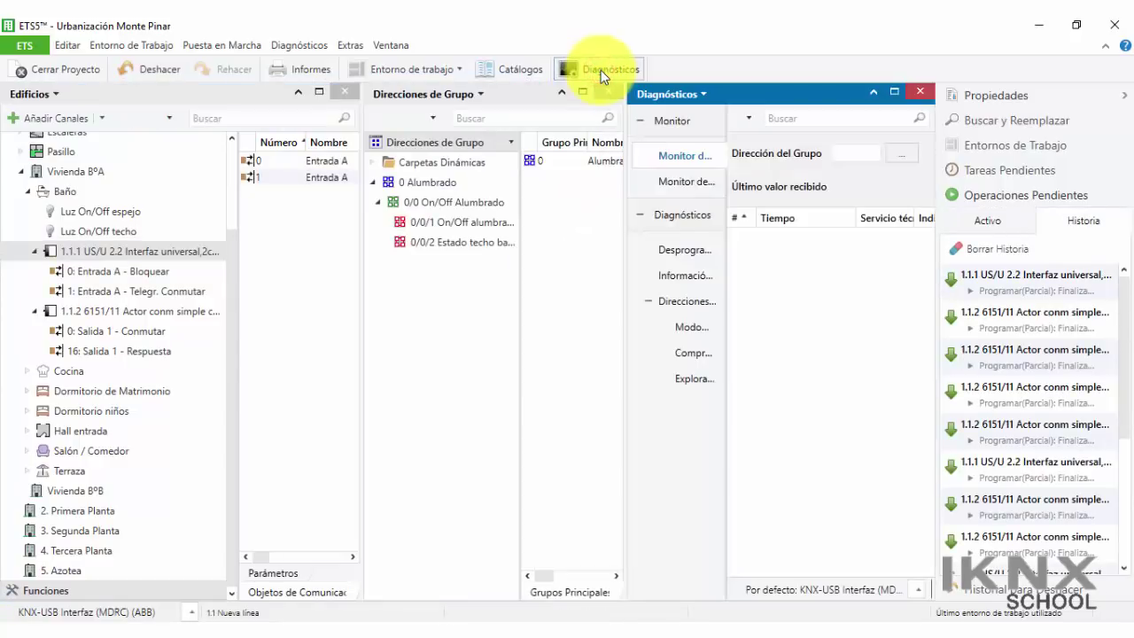
{"action": "left_click", "coordinate": [1123, 94]}
{"action": "left_click", "coordinate": [1060, 92]}
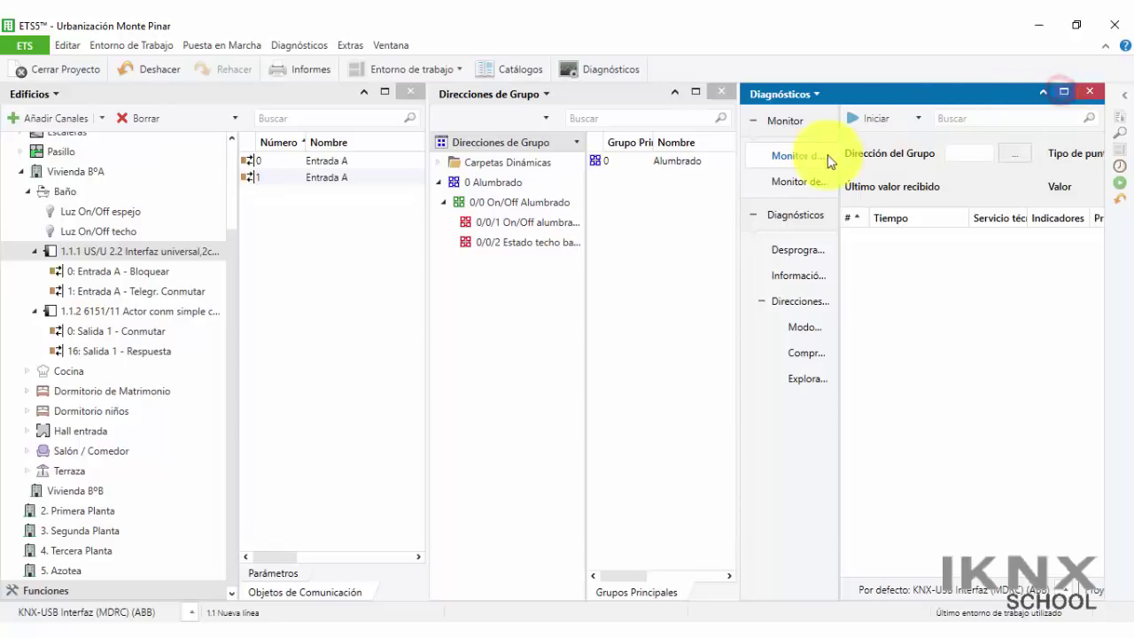
{"action": "left_click", "coordinate": [339, 139]}
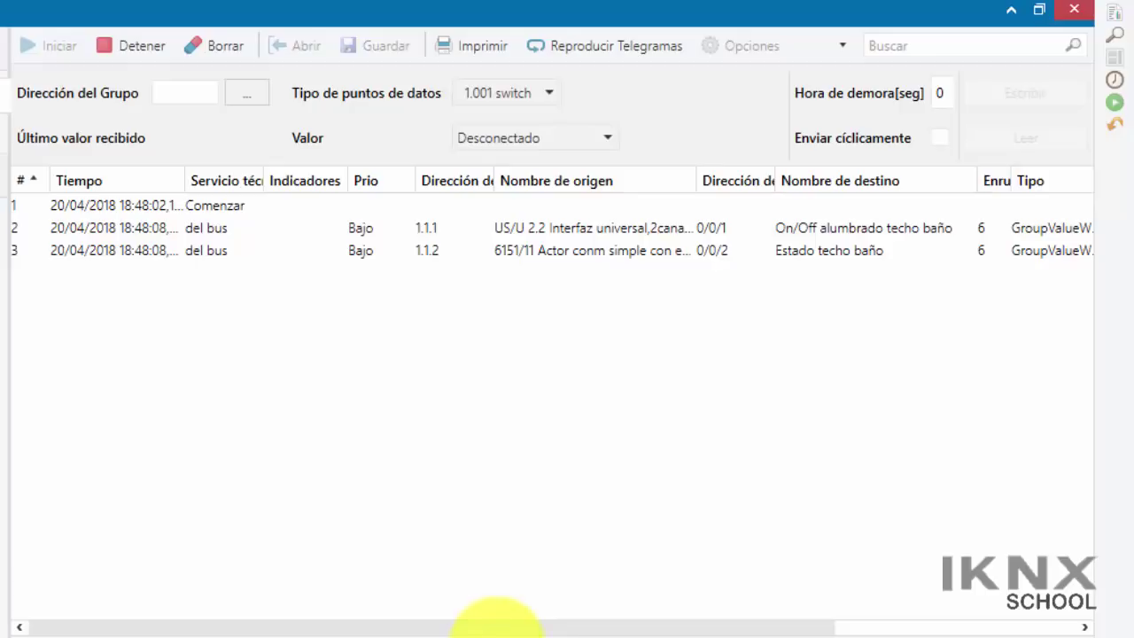
{"action": "left_click_drag", "start_coordinate": [504, 633], "coordinate": [700, 627]}
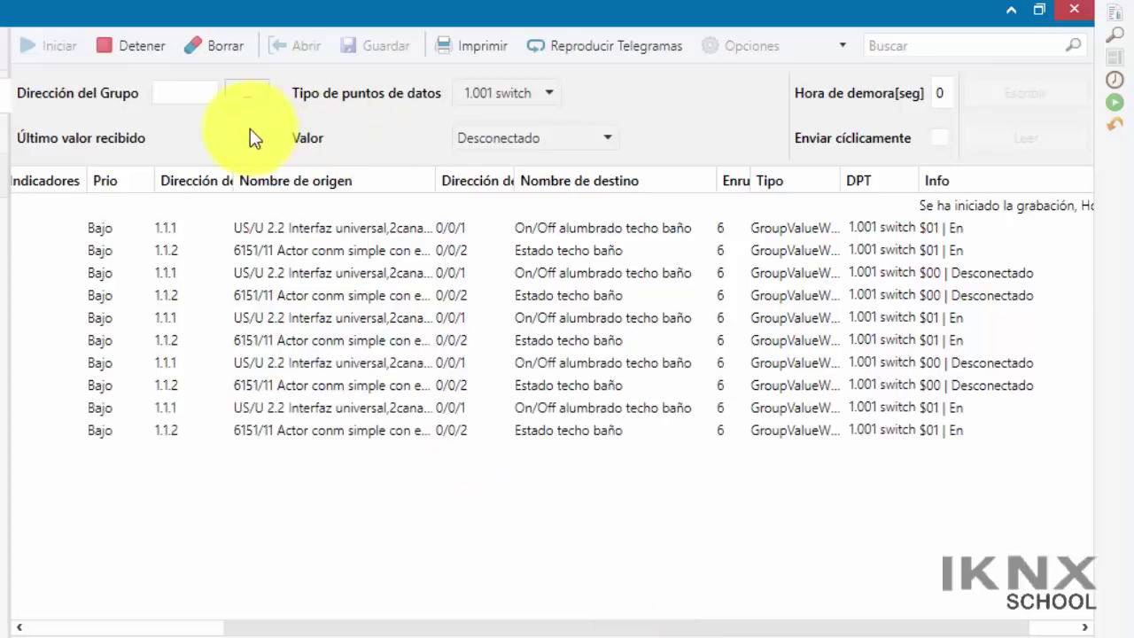
Write the value Desconectado to group address 0/0/1 On/Off alumbrado techo baño as a 1.001 switch telegram
{"action": "left_click", "coordinate": [252, 105]}
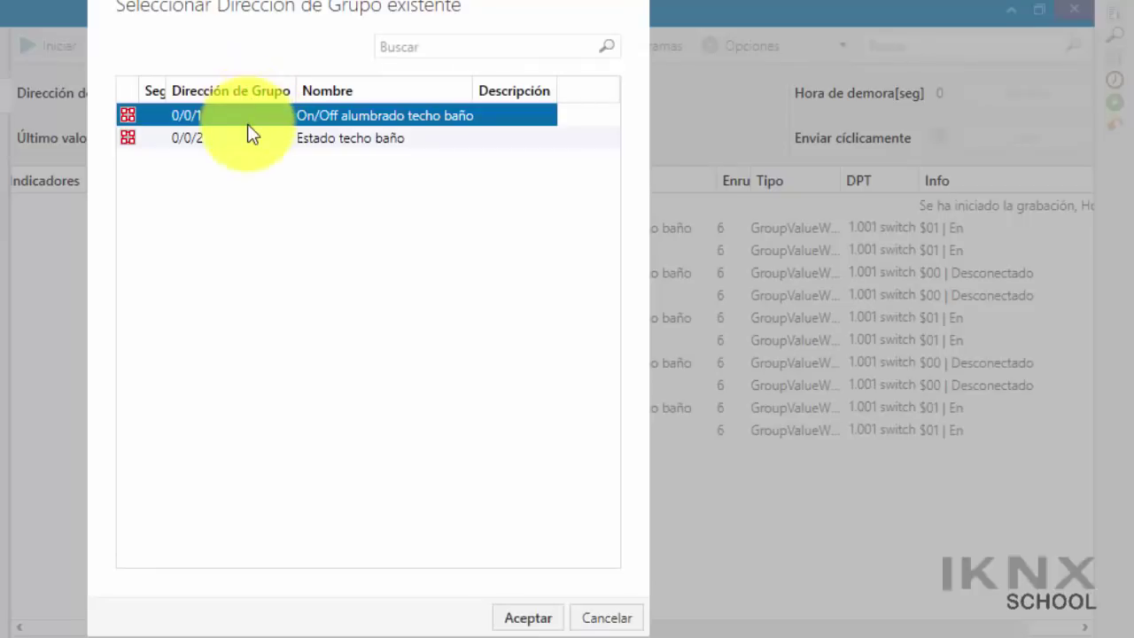
{"action": "left_click", "coordinate": [239, 120]}
{"action": "left_click", "coordinate": [239, 120]}
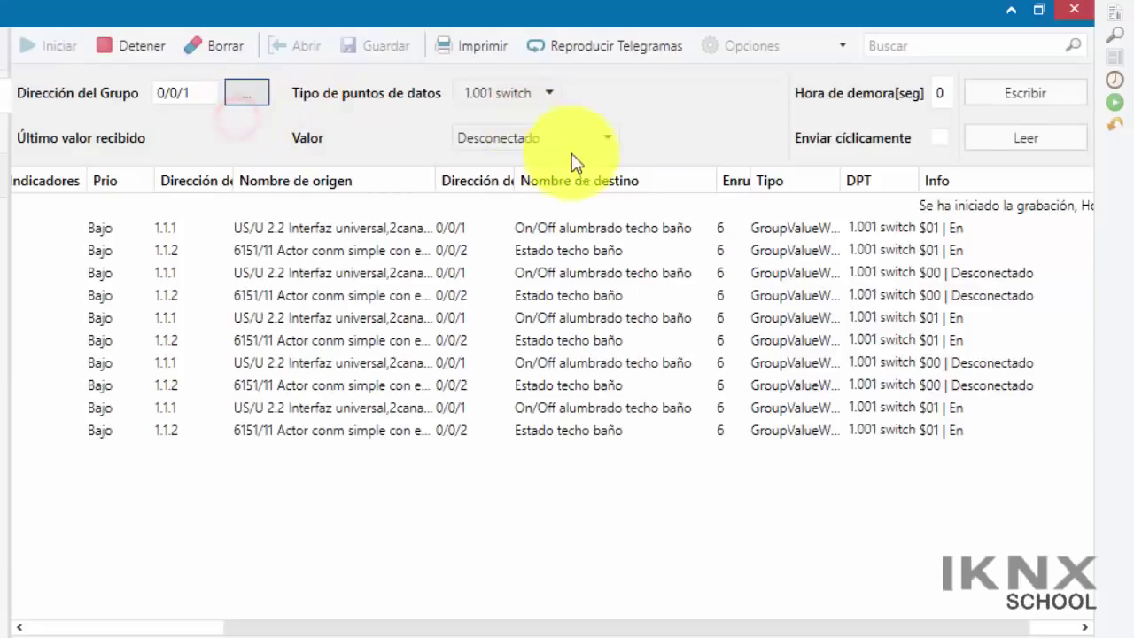
{"action": "left_click", "coordinate": [1044, 93]}
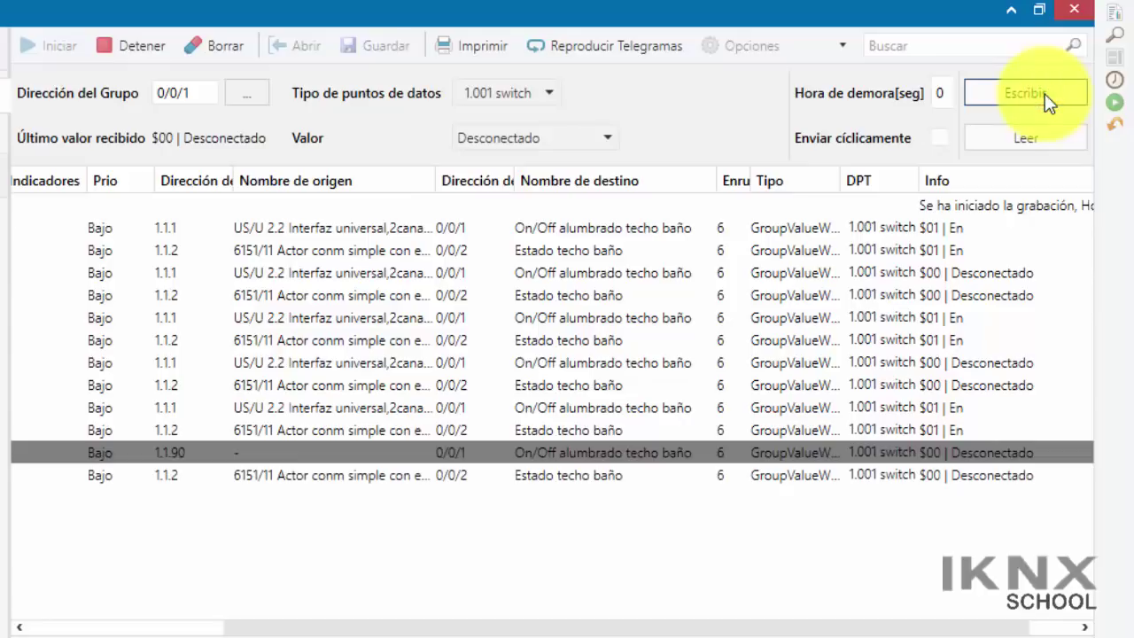